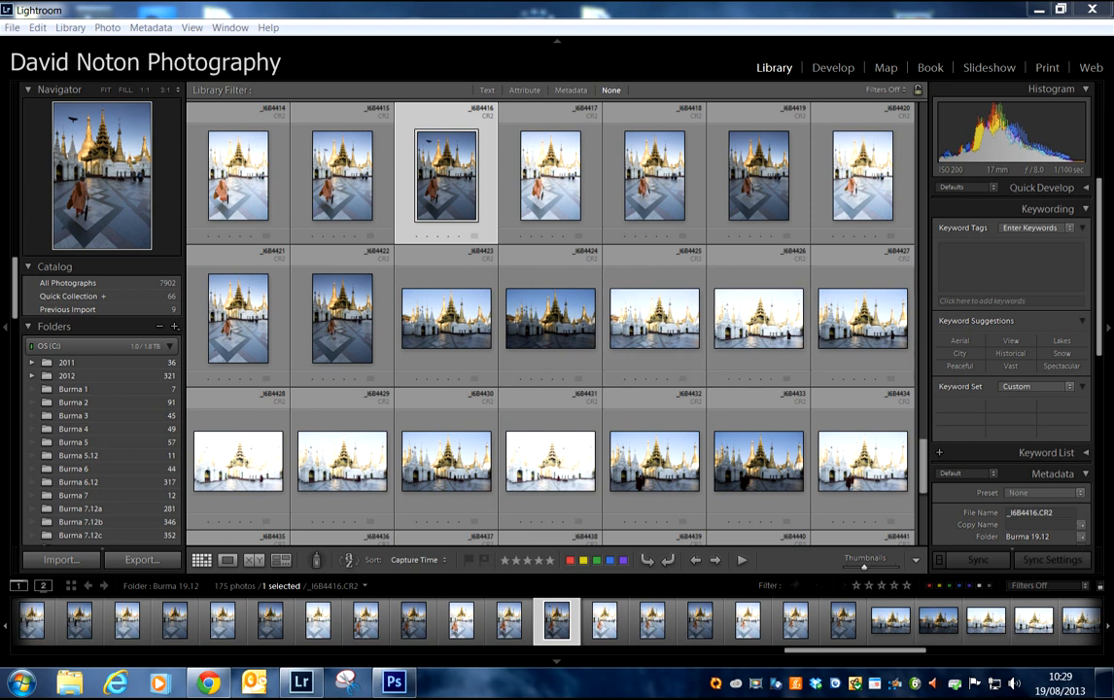
Step: Open the raw photo _I6B4416.CR2 in the Develop module and set its Shadows to +5
left_click(453, 189)
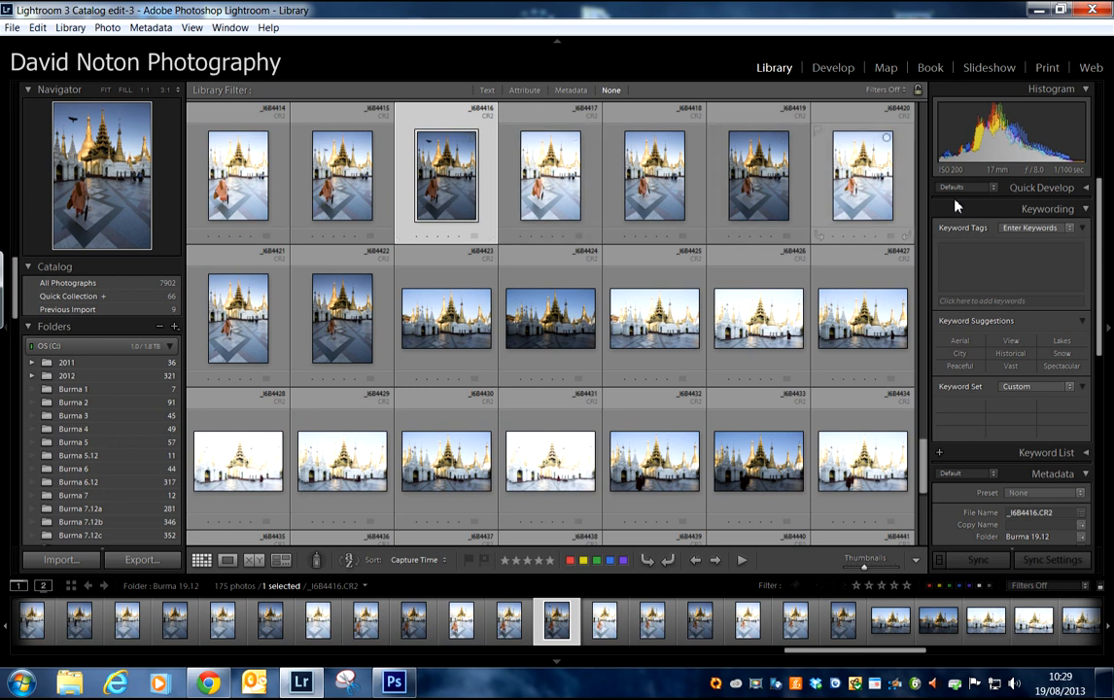
scroll(1101, 267, "down", 5)
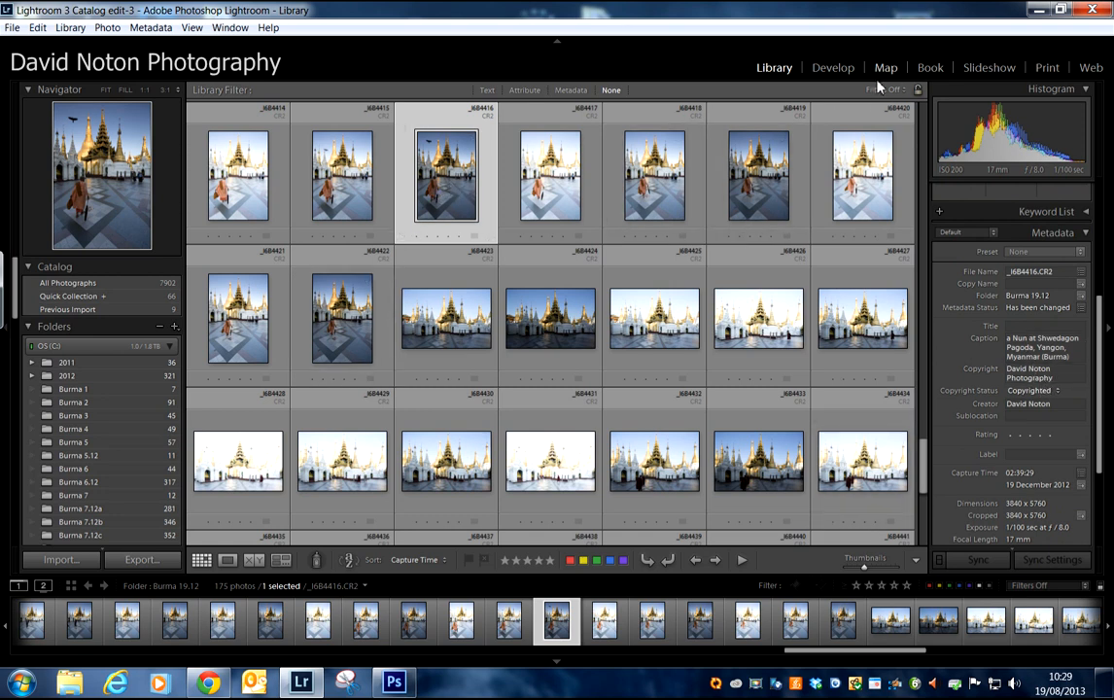
left_click(827, 69)
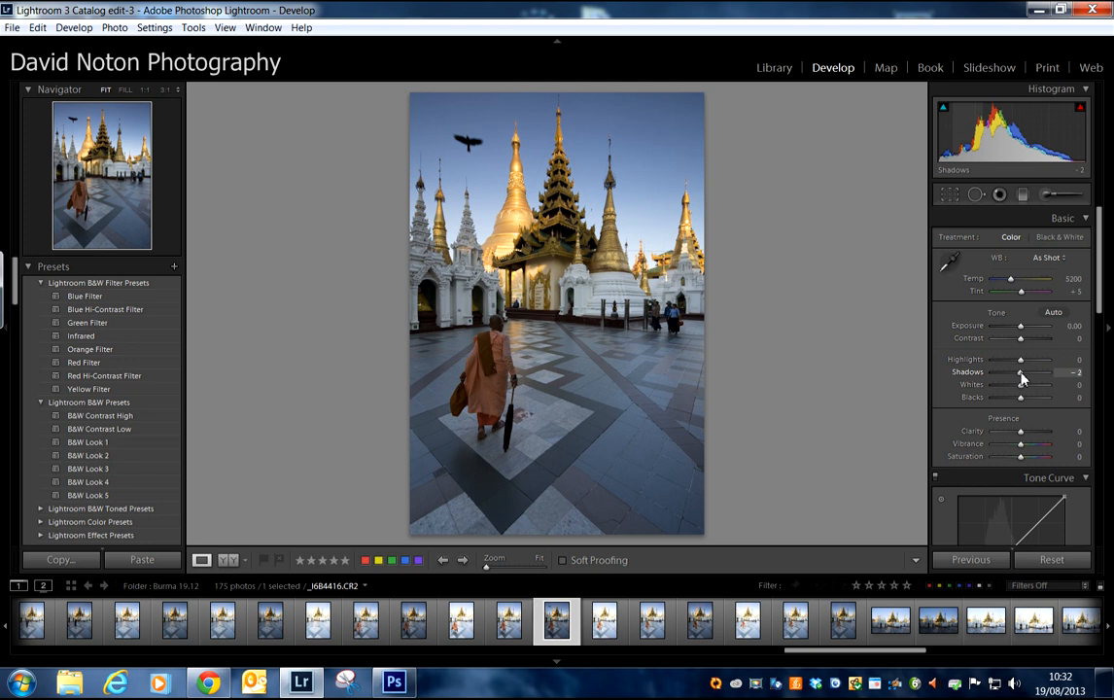
left_click_drag(1021, 378, 1024, 379)
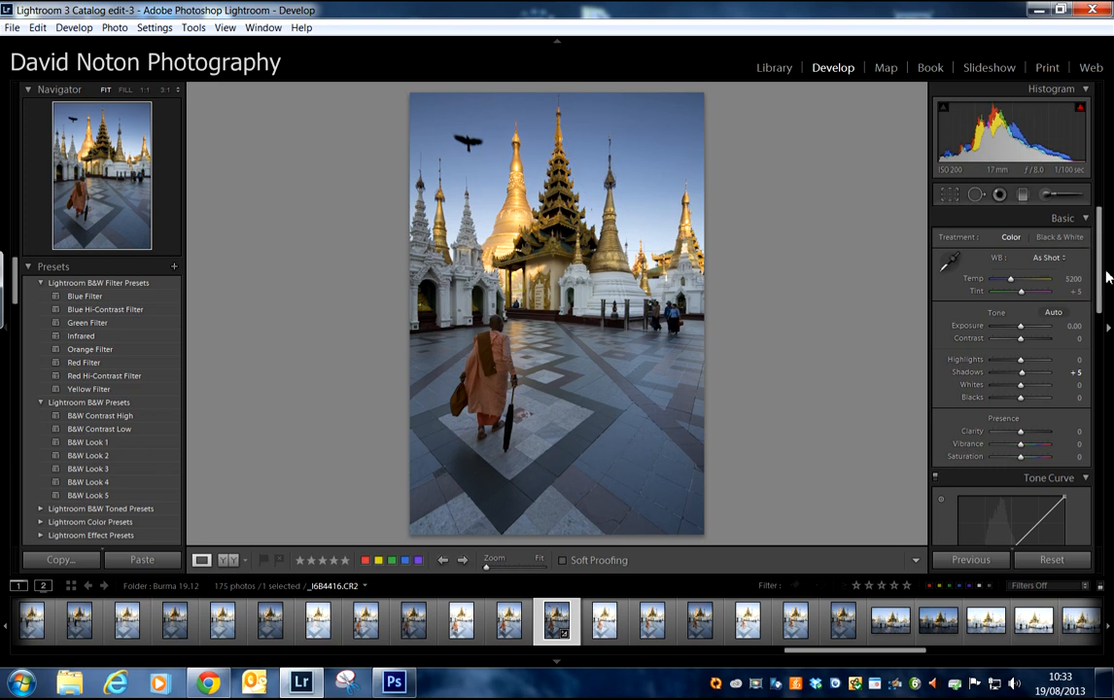
Step: Set the tone curve's point curve to Medium Contrast
left_click_drag(1101, 281, 1102, 328)
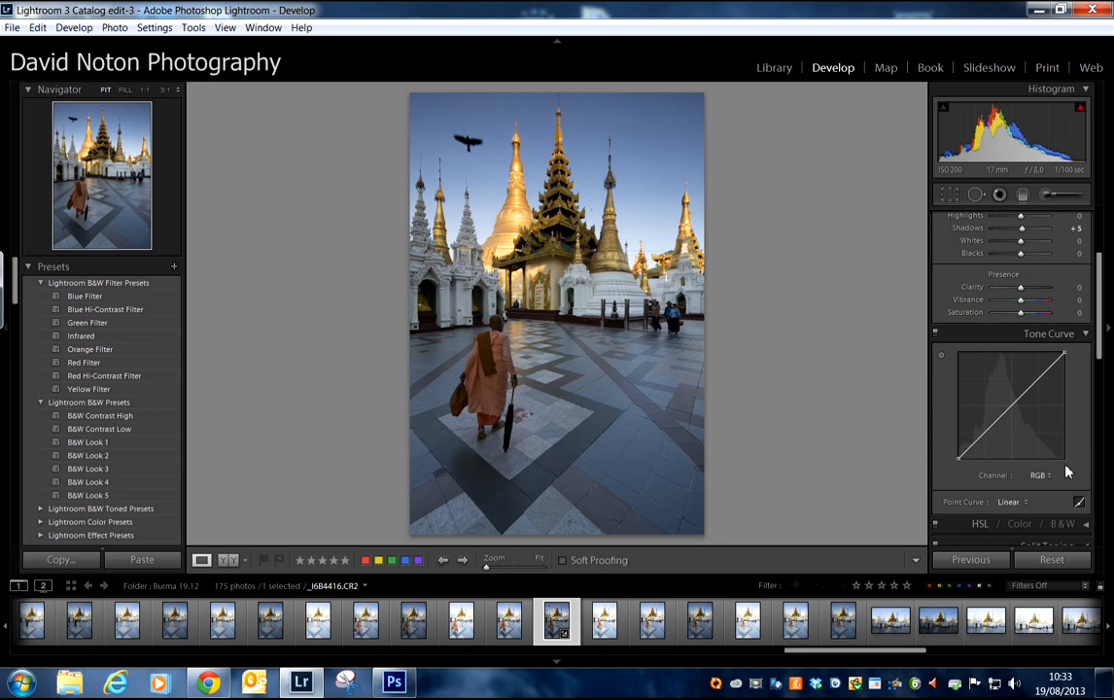
left_click(1027, 503)
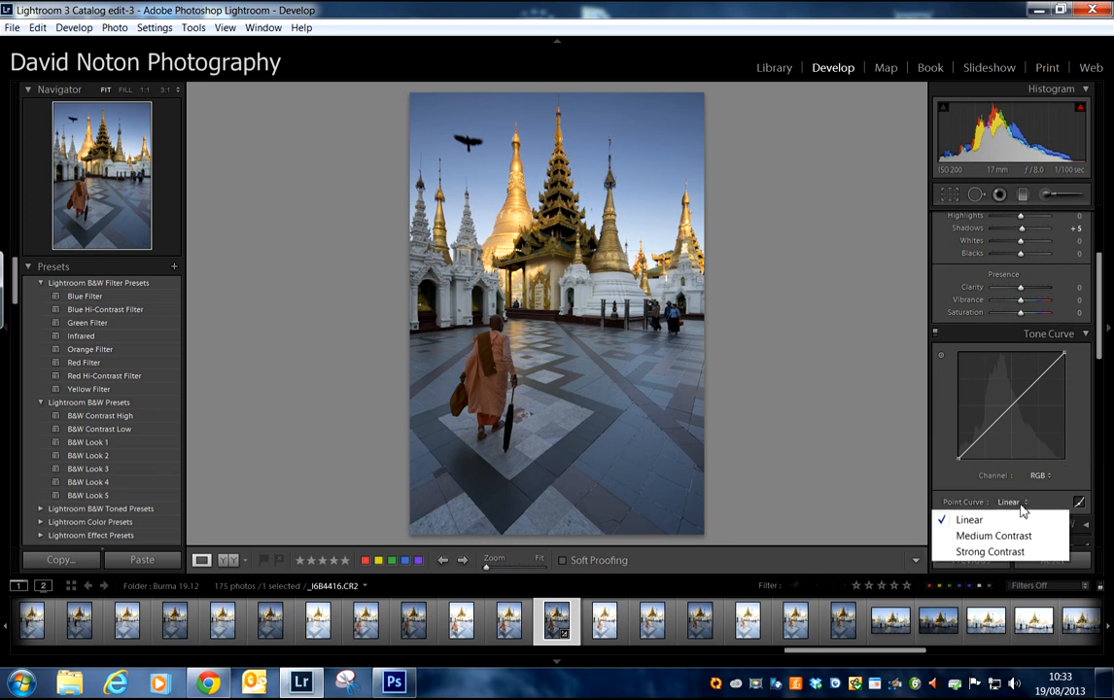
left_click(998, 536)
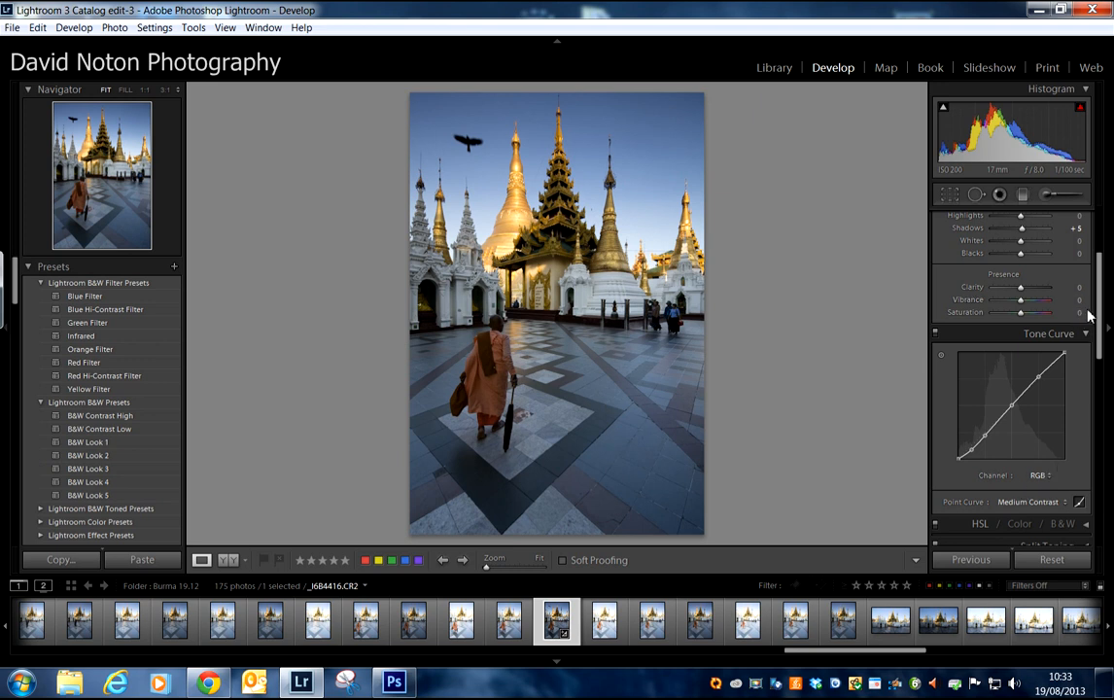
Step: Brighten the photo by setting Exposure to +1.07, and raise Vibrance to +10
scroll(1102, 318, "down", 1)
scroll(1101, 318, "up", 1)
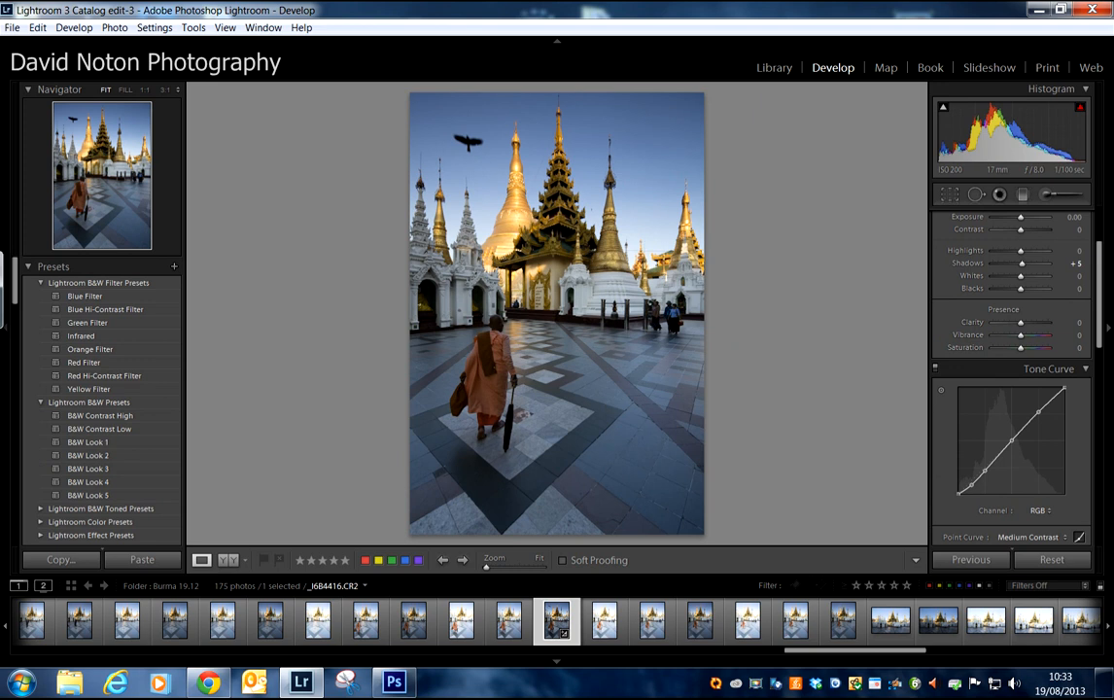
scroll(1101, 289, "up", 1)
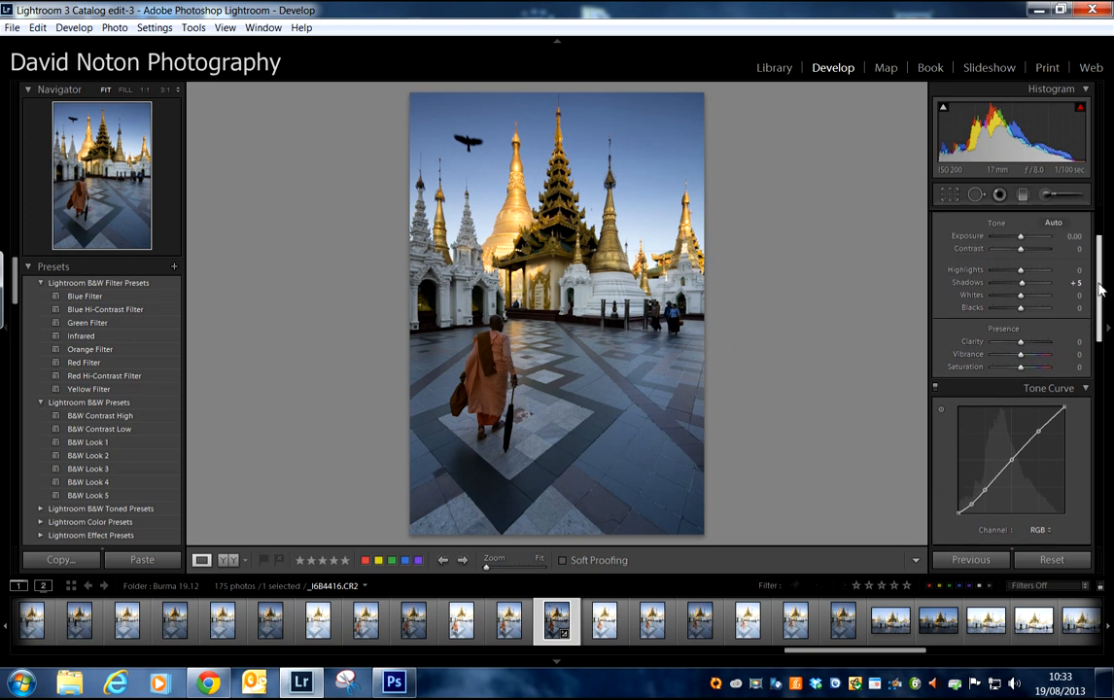
scroll(1101, 286, "up", 1)
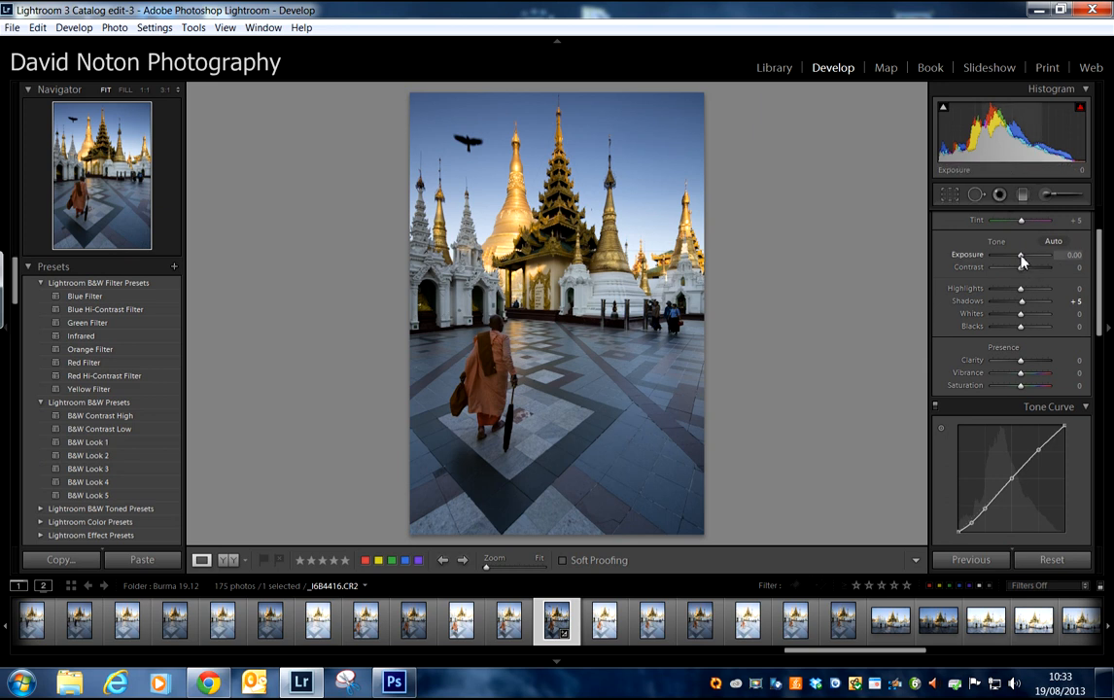
left_click_drag(1020, 260, 1029, 262)
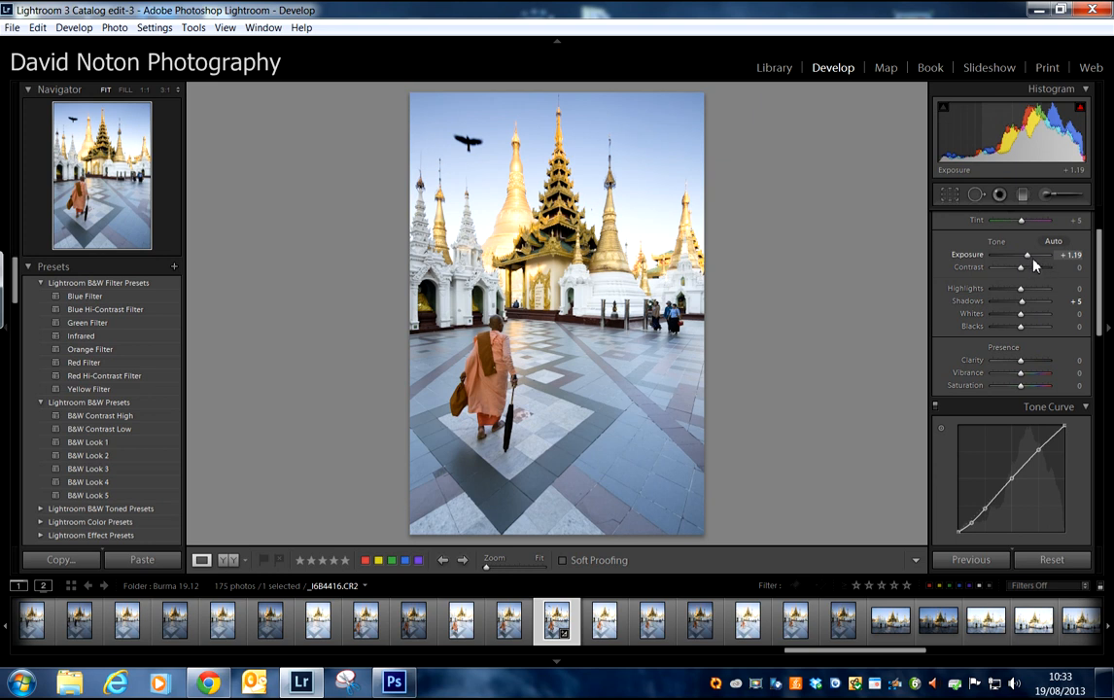
left_click_drag(1027, 260, 1031, 262)
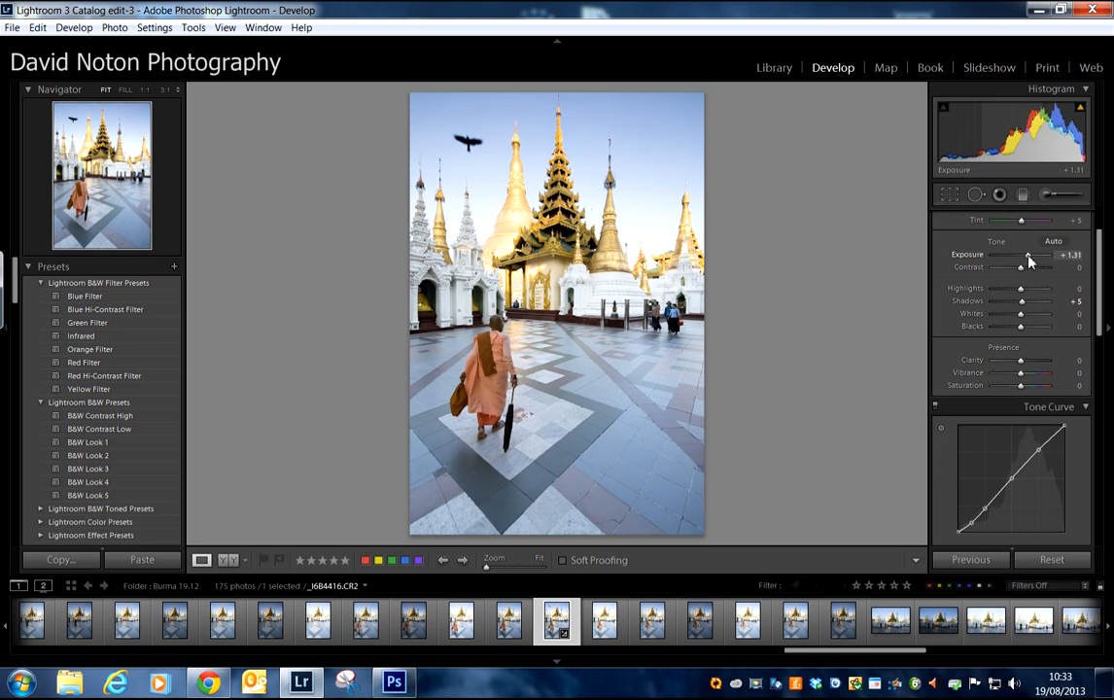
key("ctrl+z")
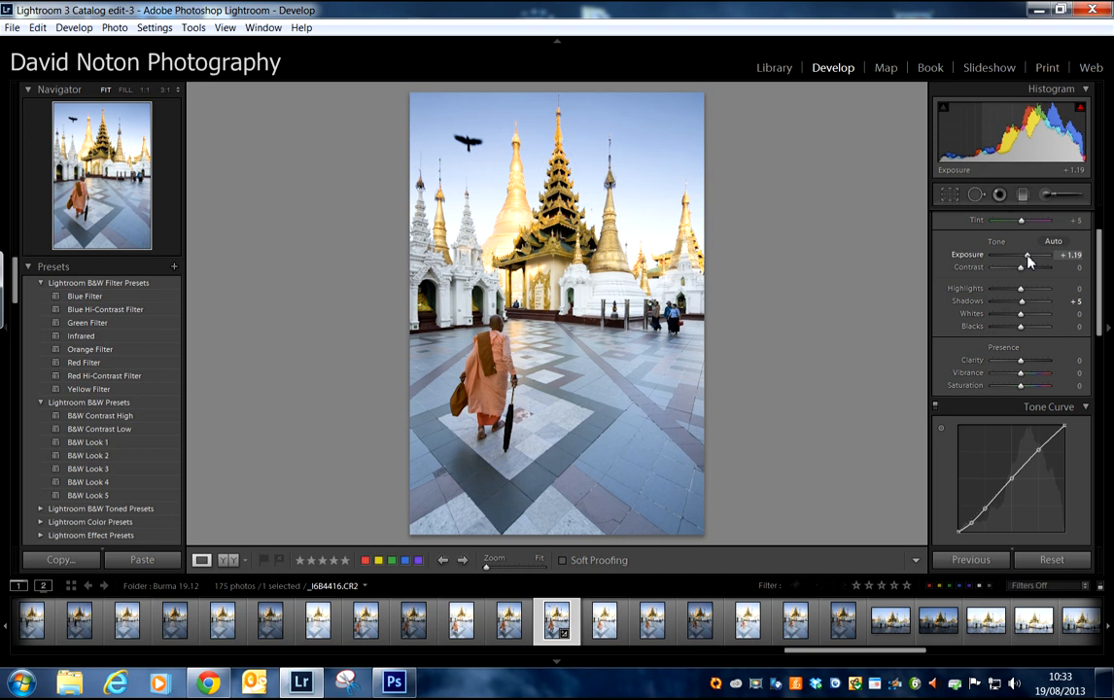
left_click_drag(1027, 255, 1027, 256)
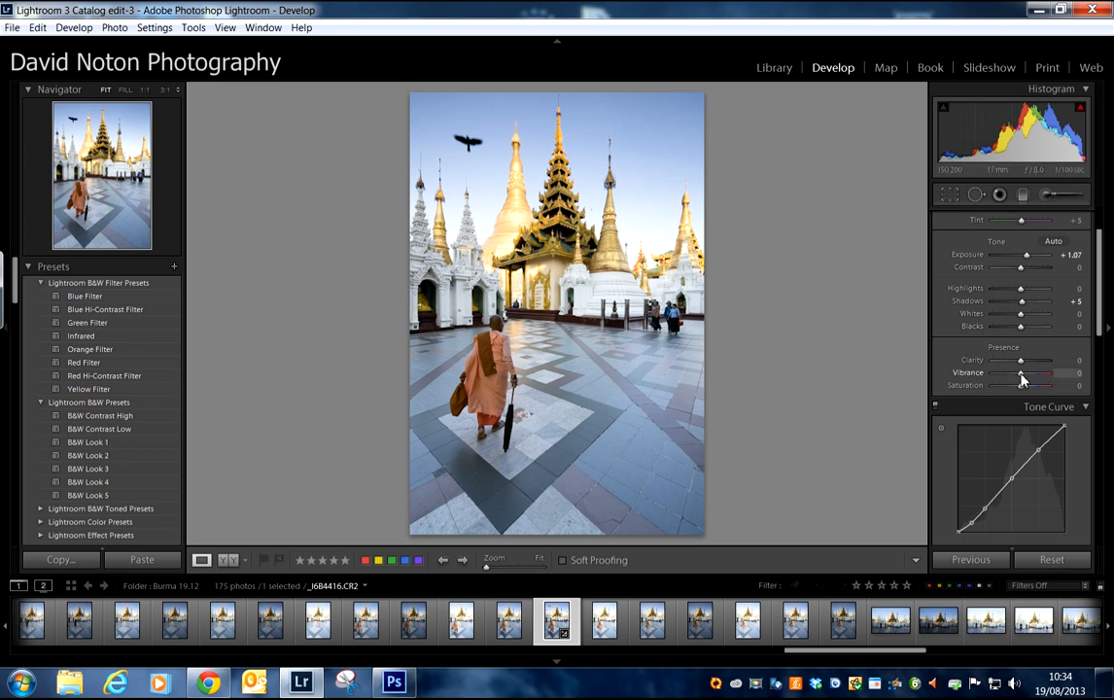
left_click_drag(1024, 374, 1025, 375)
Step: Apply the Sharpen - Scenic preset and set the sharpening Masking to 14 using the mask preview
left_click_drag(1103, 289, 1107, 416)
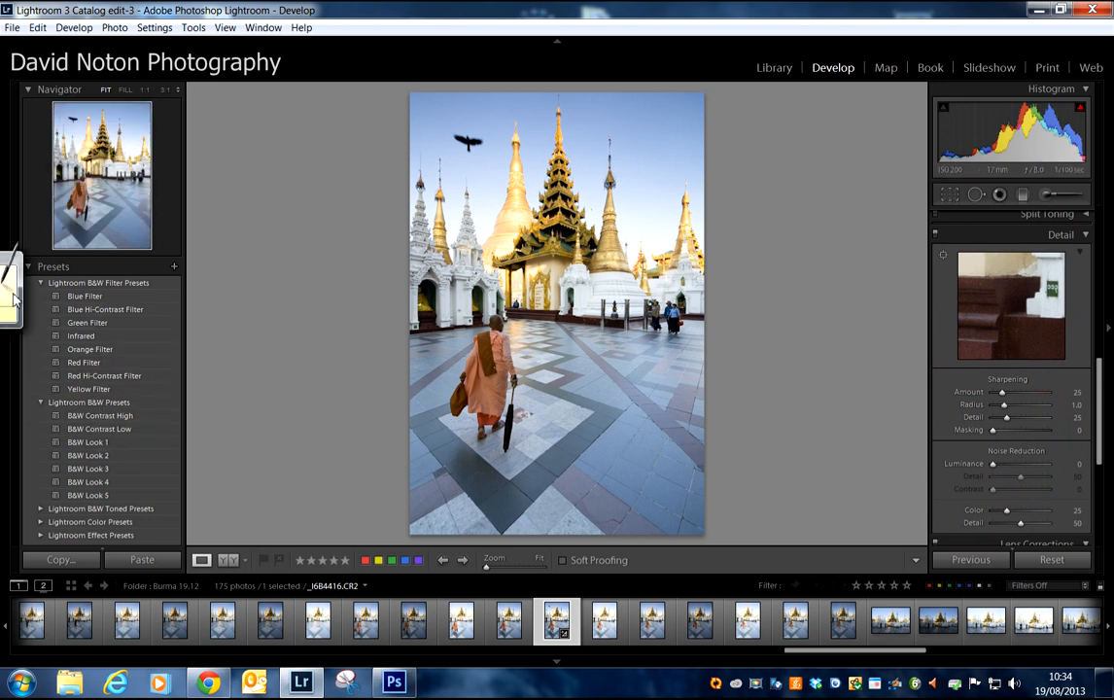
scroll(17, 350, "down", 5)
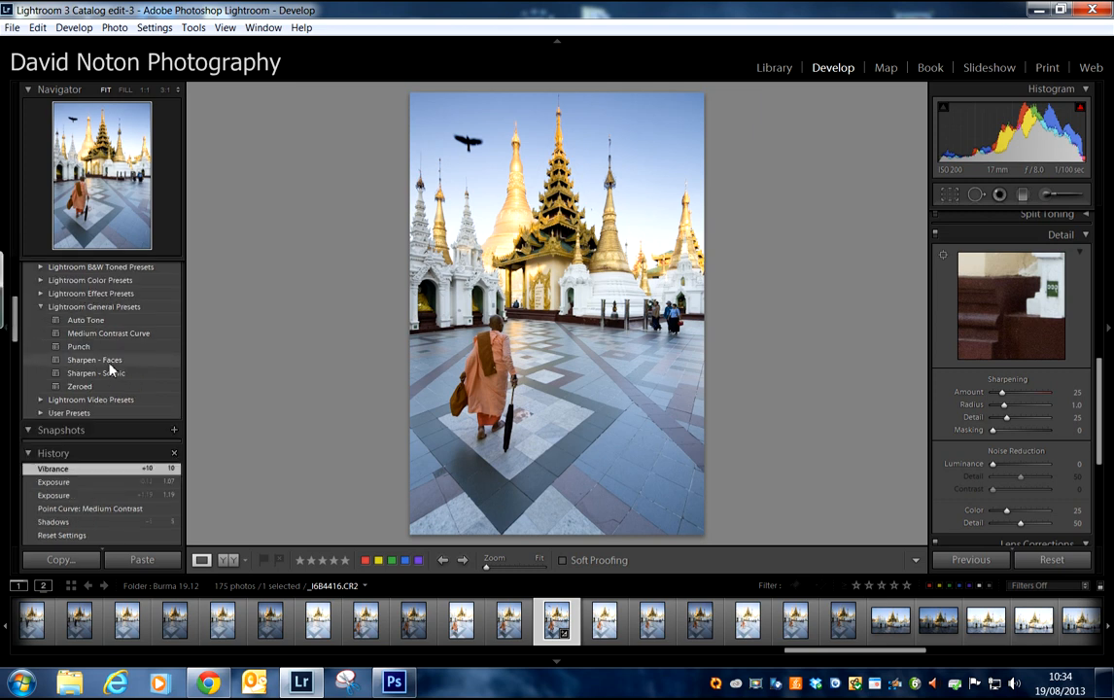
left_click(102, 375)
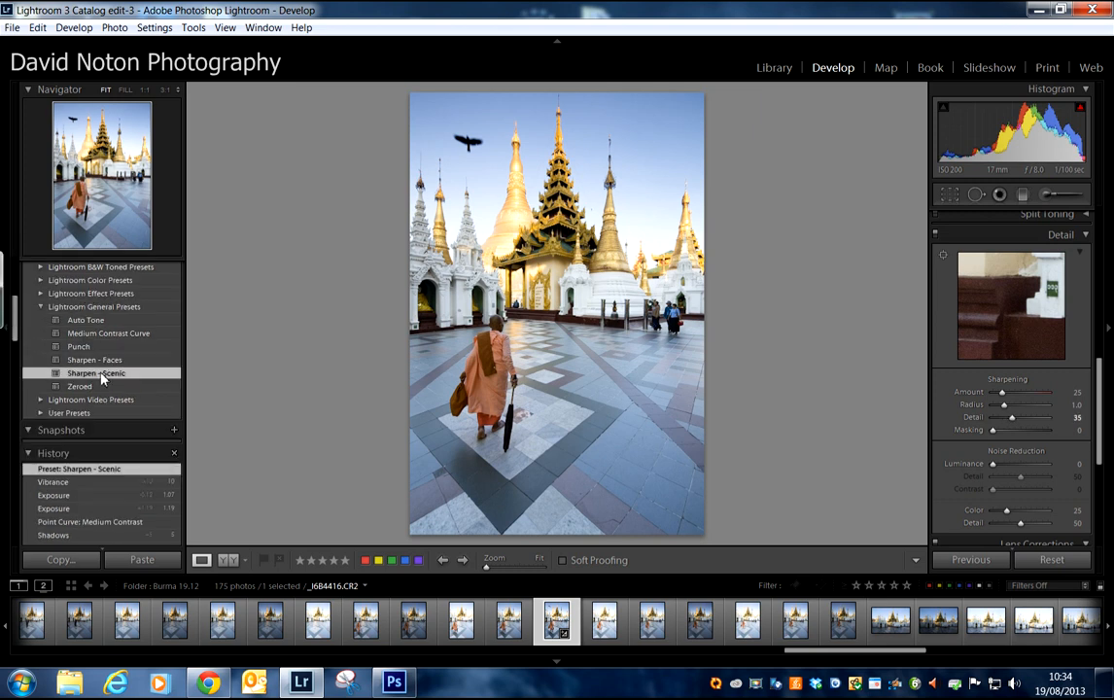
left_click(992, 430, "alt")
left_click_drag(992, 433, 1002, 436)
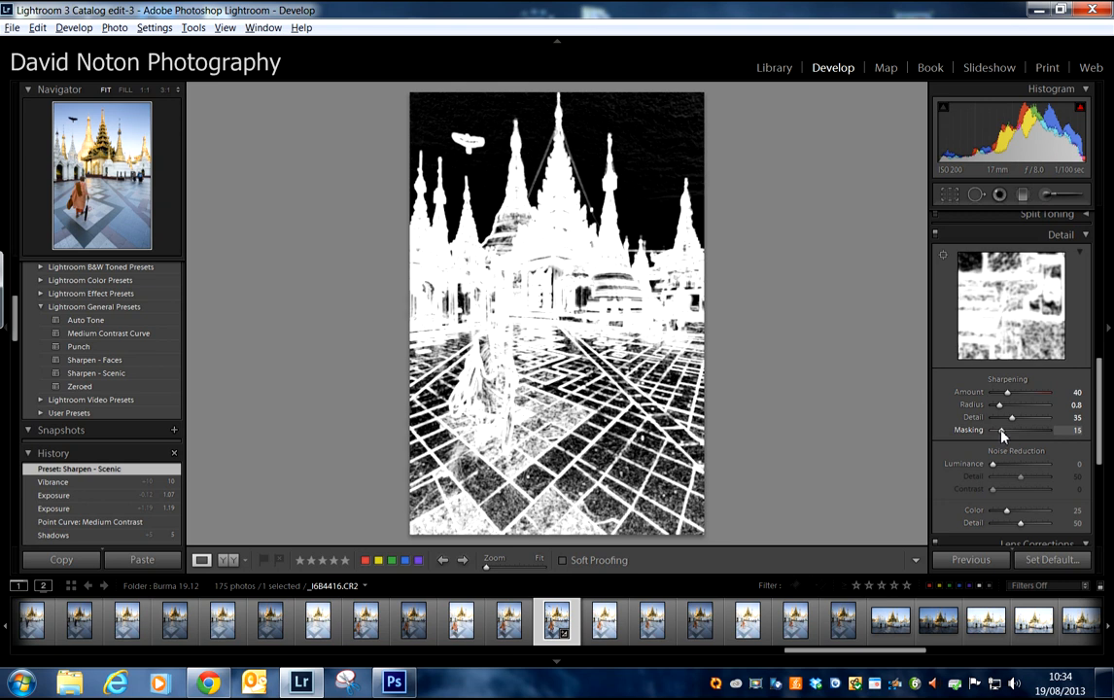
left_click_drag(1001, 437, 1001, 437)
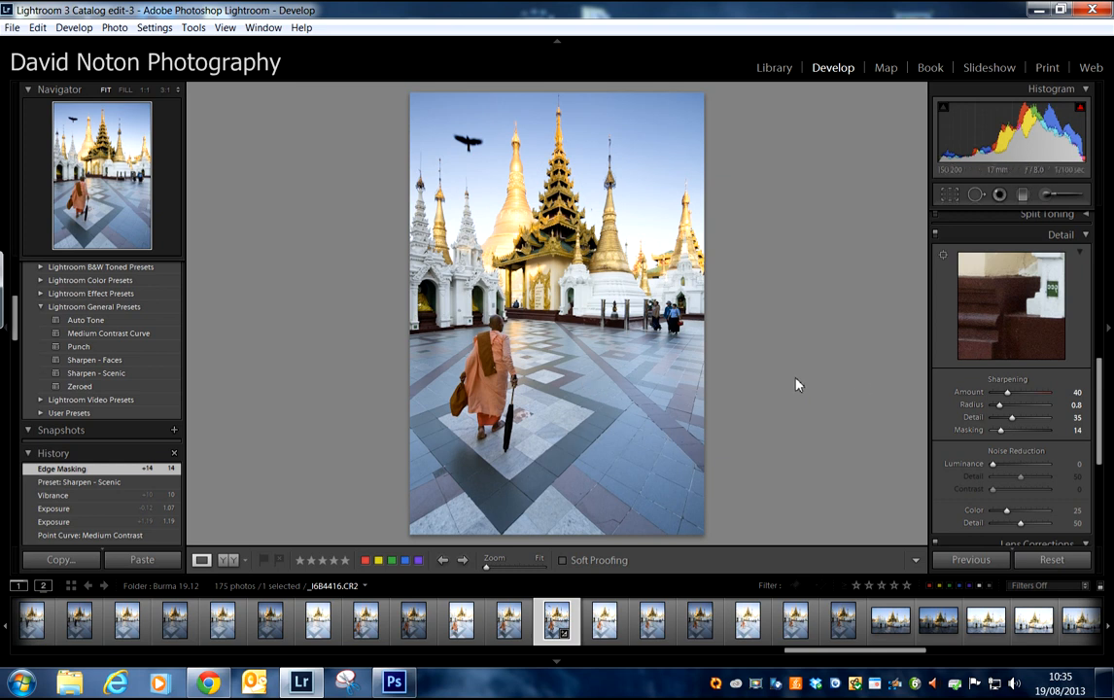
Step: Export the photo to the burma subfolder as an uncompressed 16-bit ProPhoto RGB TIFF with the custom name yang, without resizing or output sharpening
left_click(774, 74)
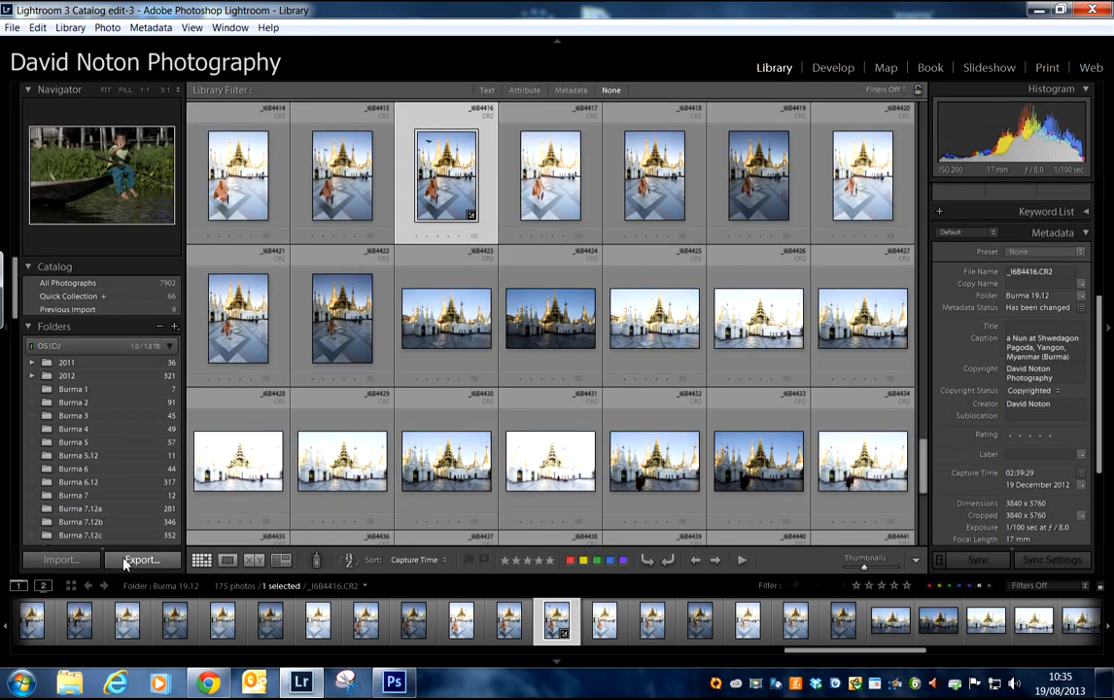
left_click(139, 560)
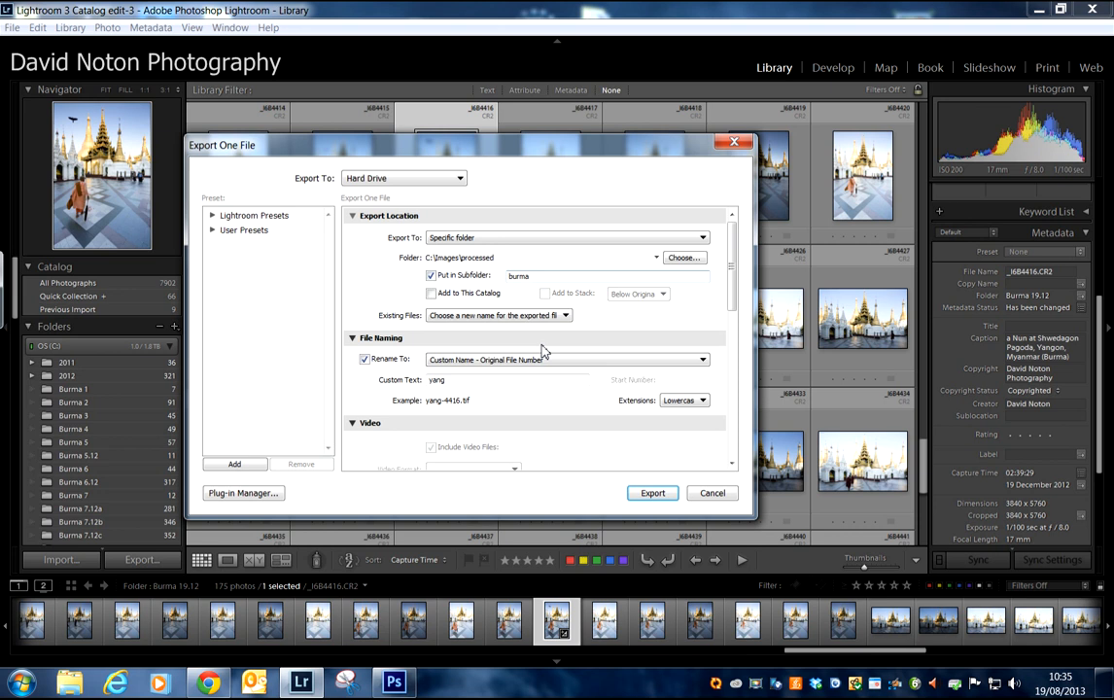
left_click(447, 381)
left_click_drag(734, 282, 735, 353)
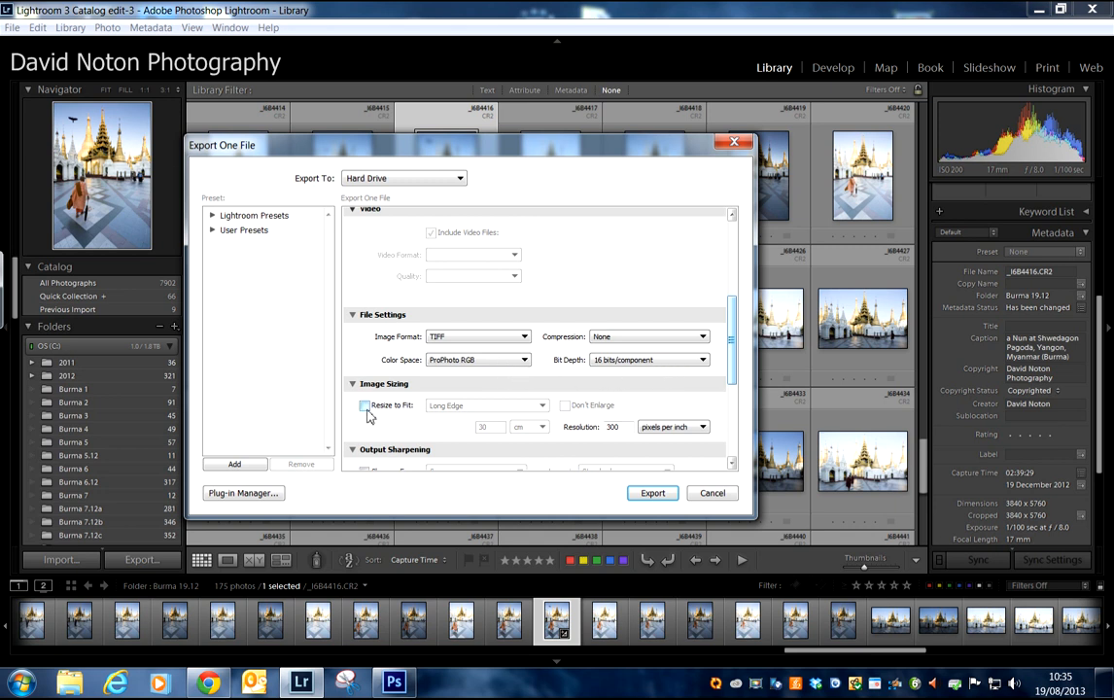
left_click_drag(733, 342, 736, 392)
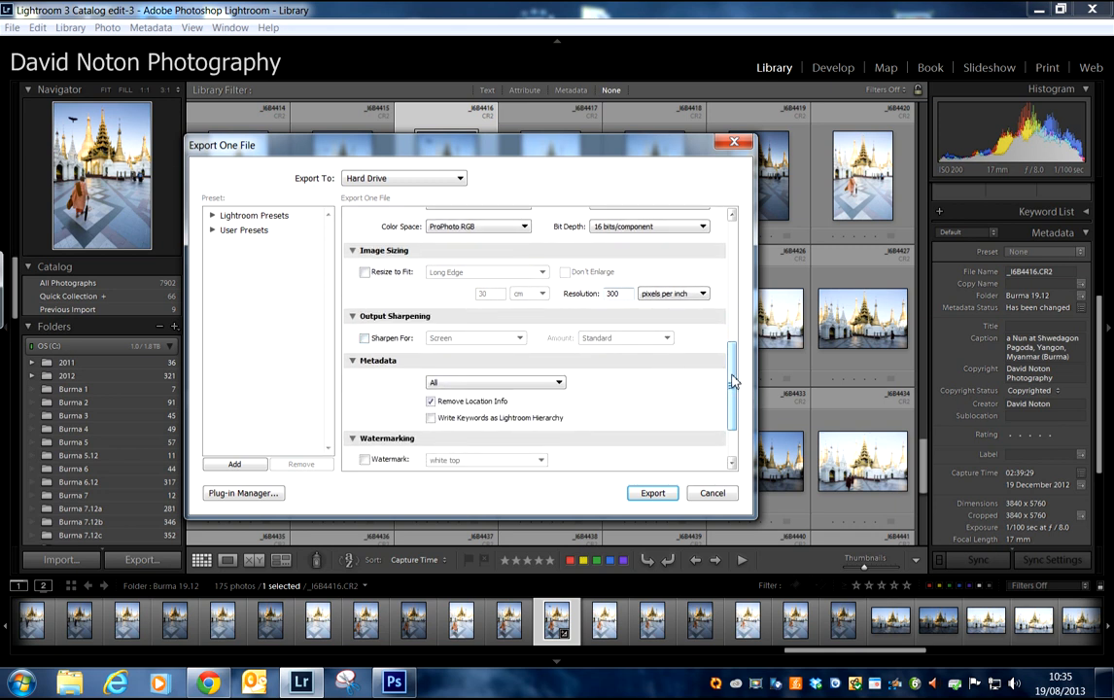
scroll(661, 349, "down", 3)
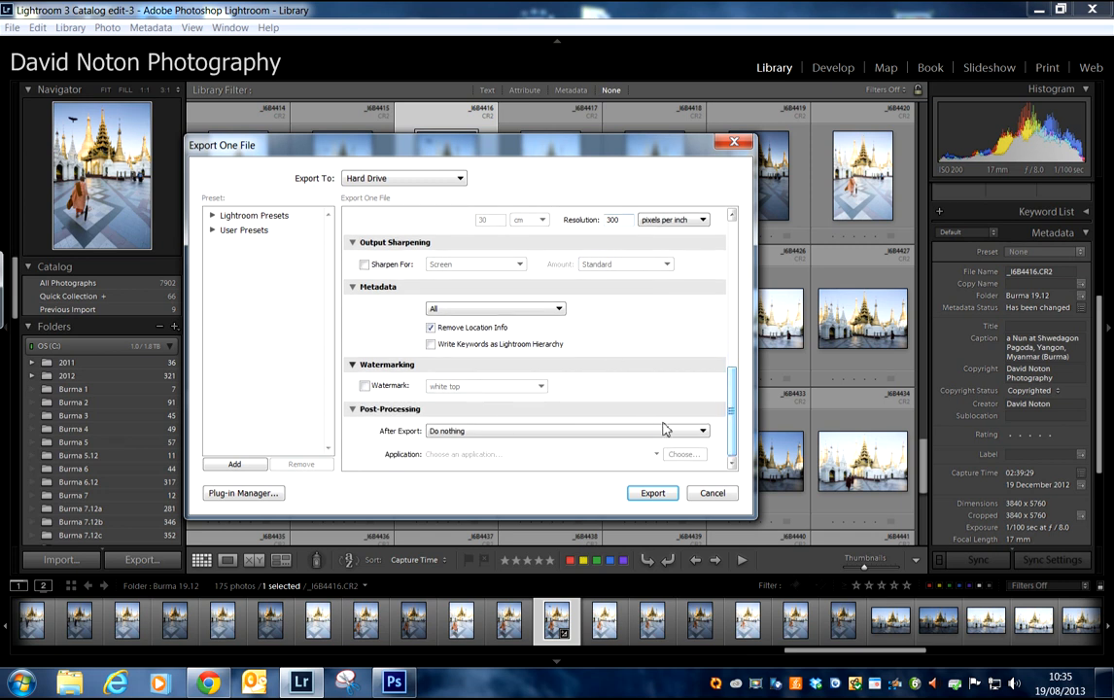
left_click(652, 493)
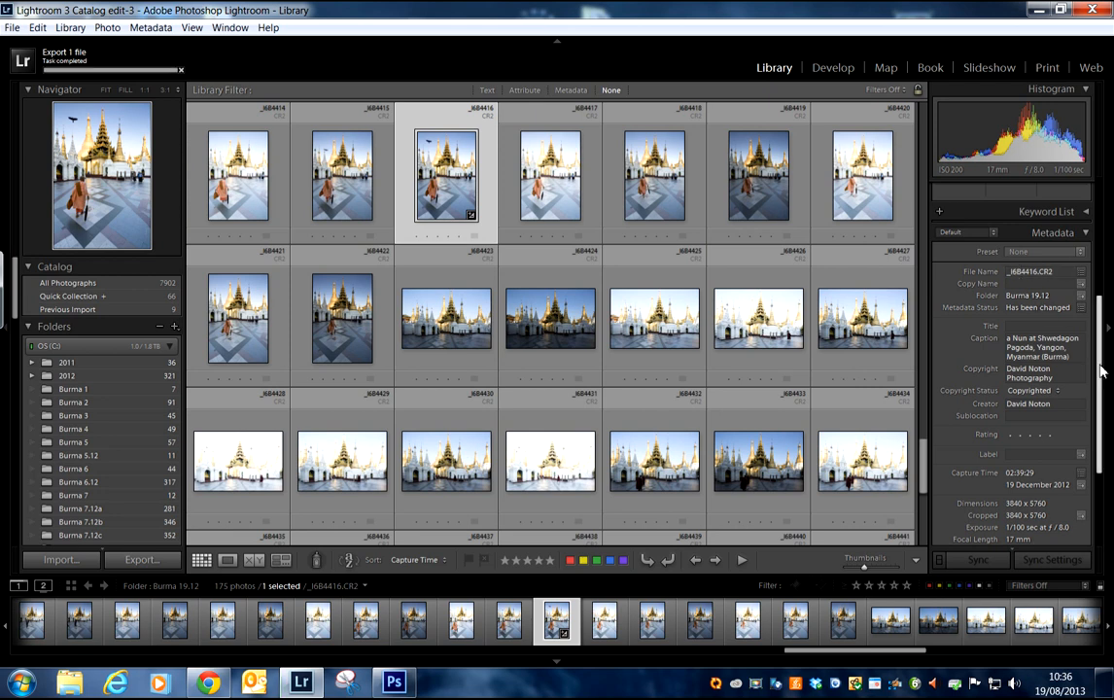
Step: Return the same photo to the Develop module, set its point curve to Linear and reset Vibrance to 0
left_click(833, 68)
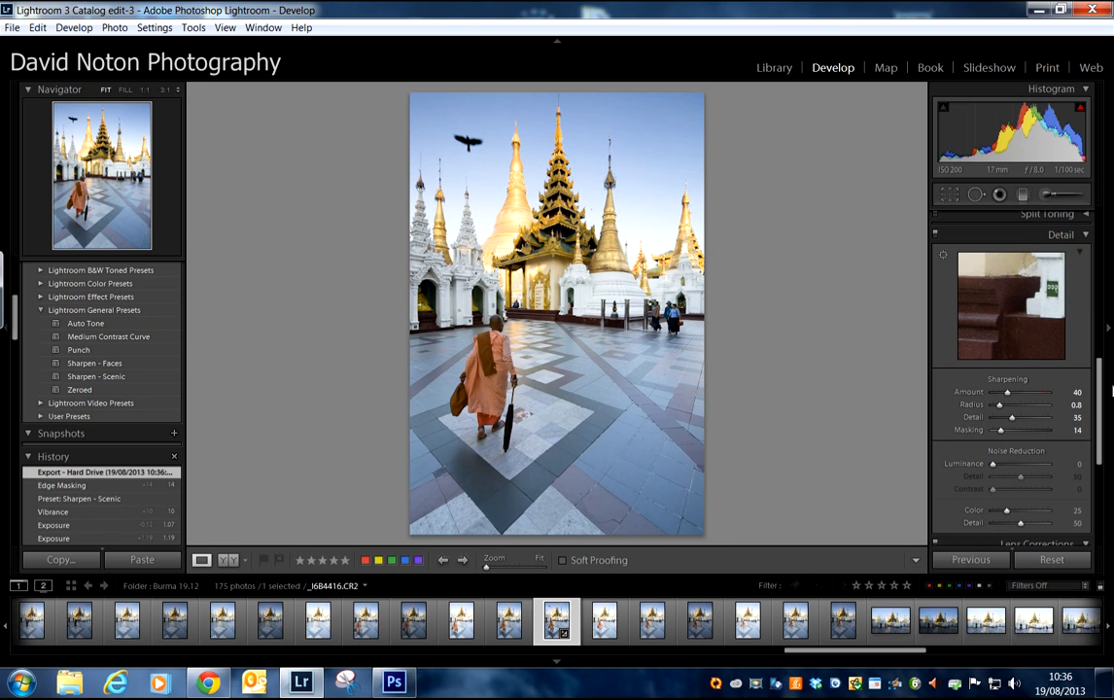
left_click_drag(1099, 396, 1085, 243)
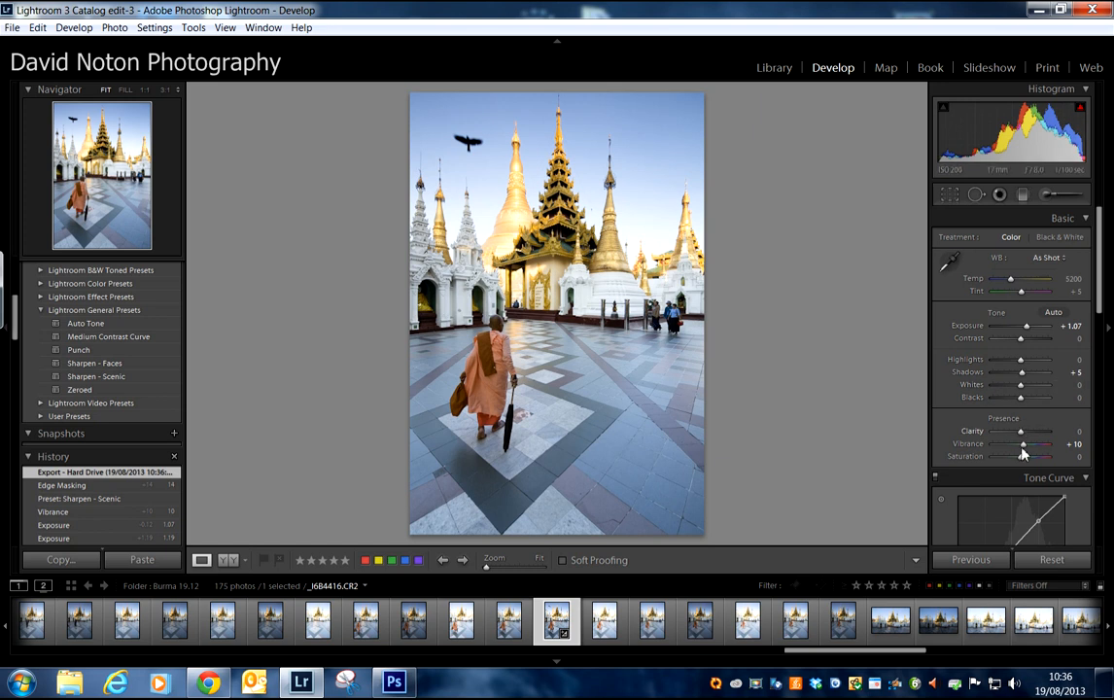
scroll(1101, 309, "down", 5)
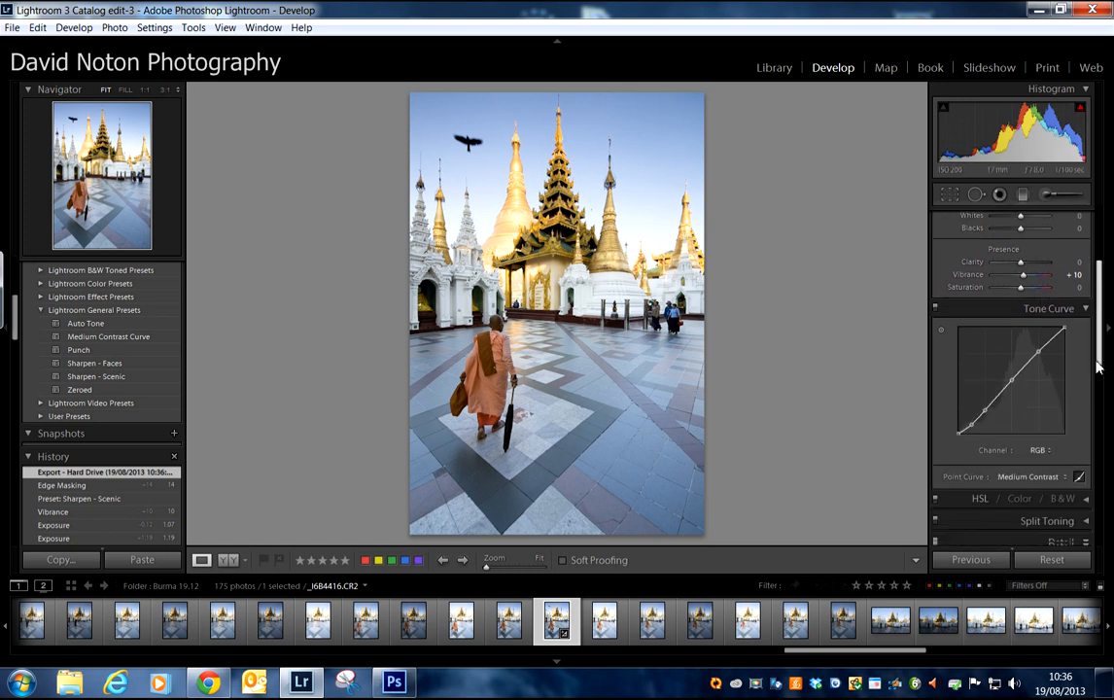
left_click(1062, 431)
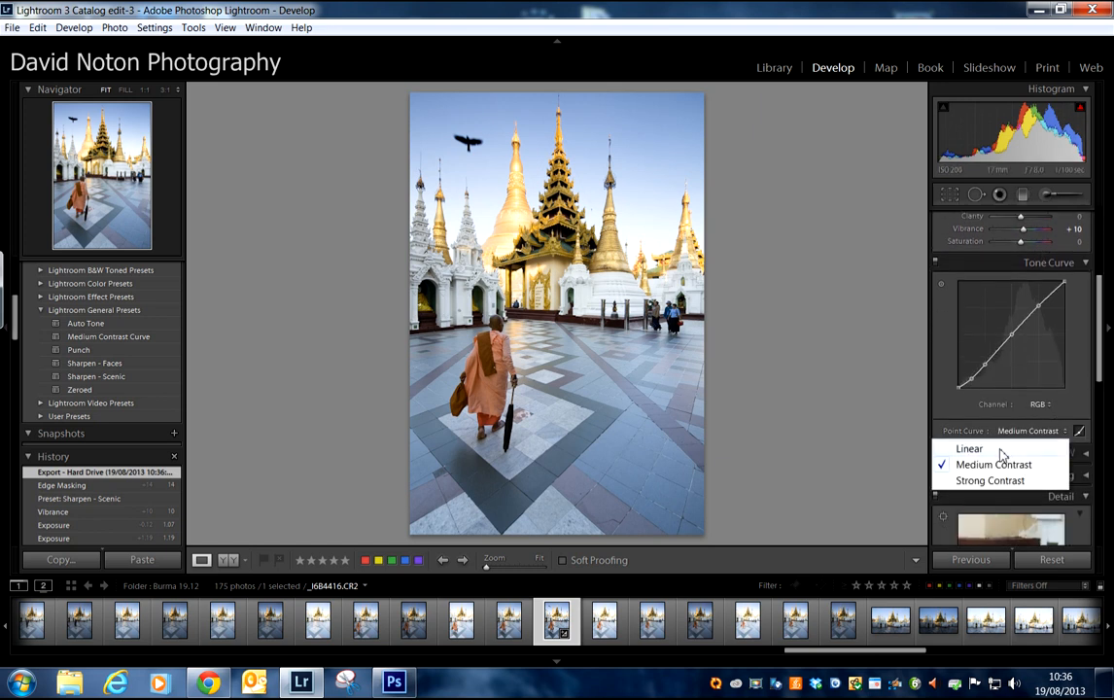
left_click(968, 448)
scroll(1098, 301, "up", 2)
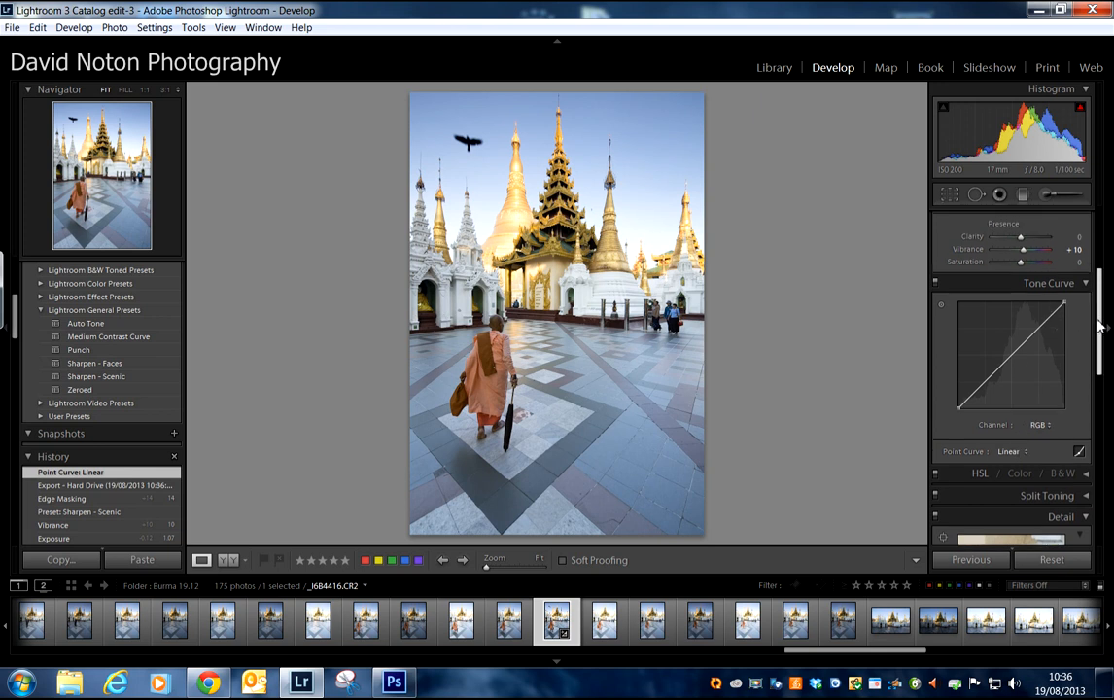
double_click(1021, 267)
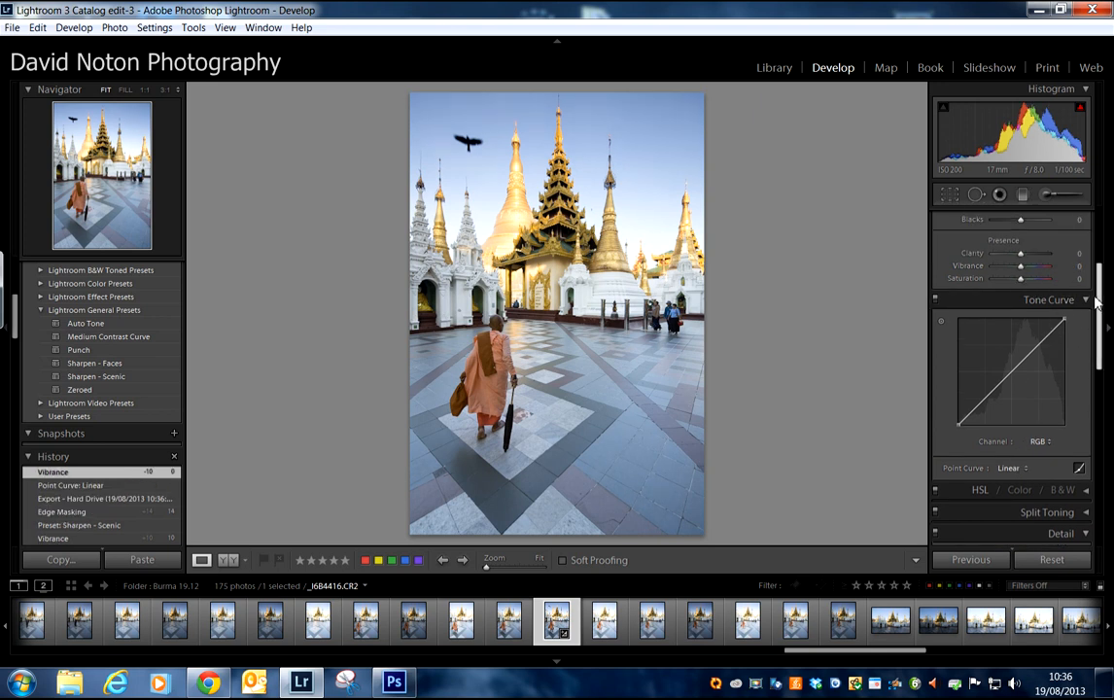
Step: Reset Exposure to 0.00 and set Highlights to -19 to recover the bright areas
scroll(1101, 299, "up", 3)
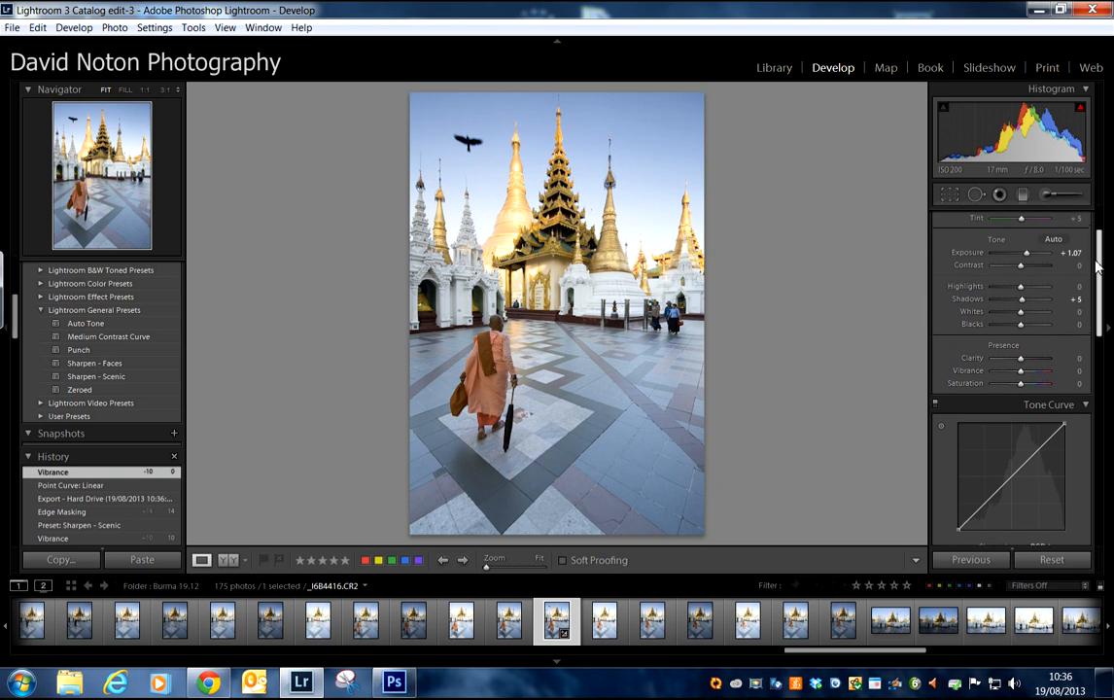
double_click(1026, 254)
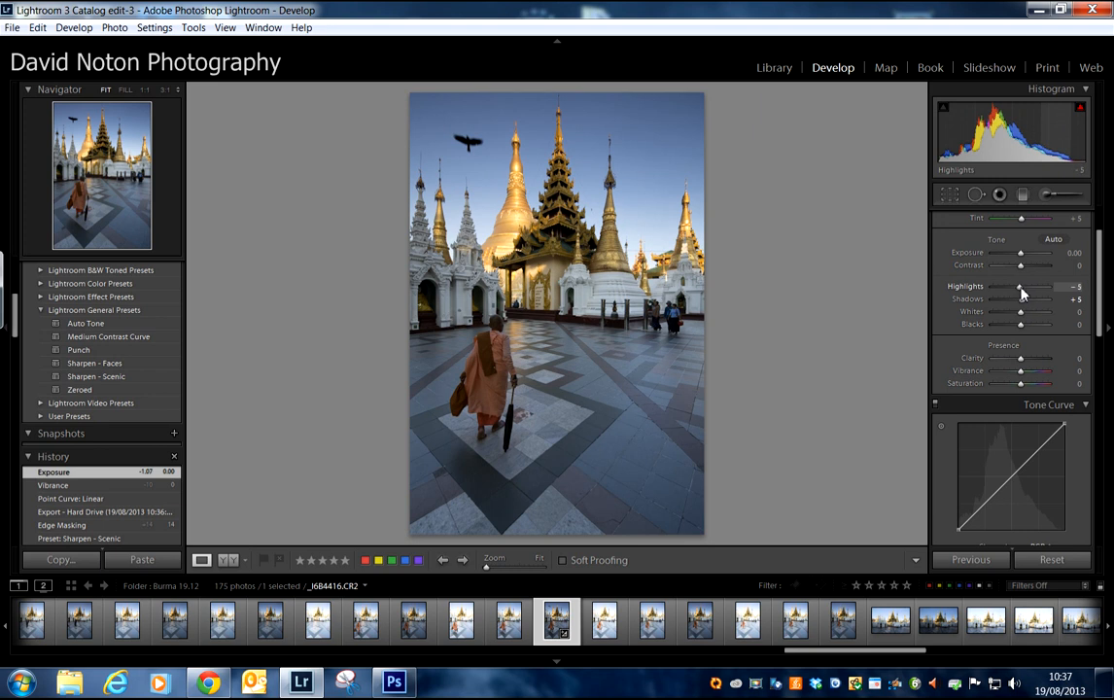
left_click_drag(1018, 293, 1014, 292)
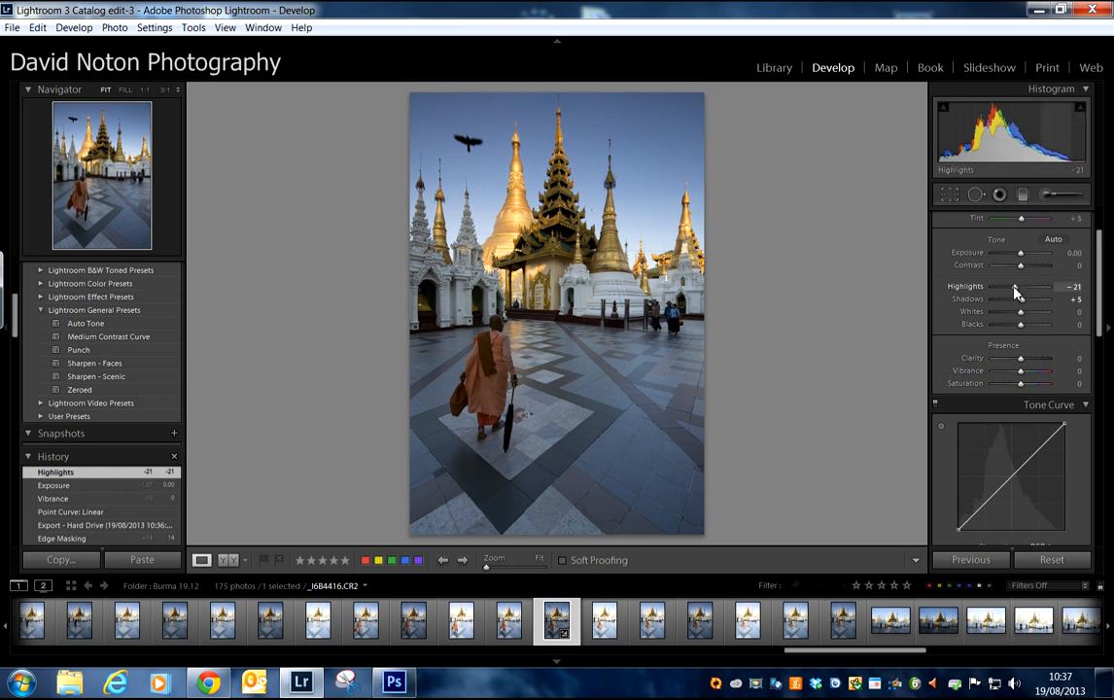
left_click_drag(1017, 293, 1015, 291)
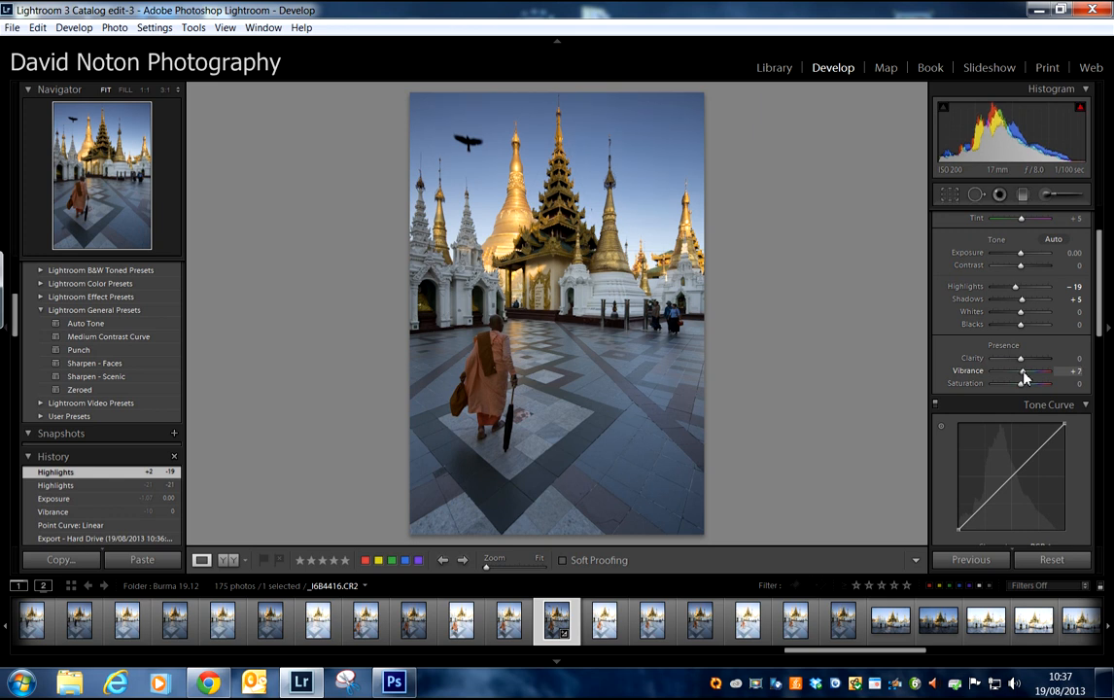
Step: Set Vibrance to +10 and pull the midpoint of the RGB point curve slightly down to 51.8 / 48.2 %
left_click_drag(1023, 372, 1025, 375)
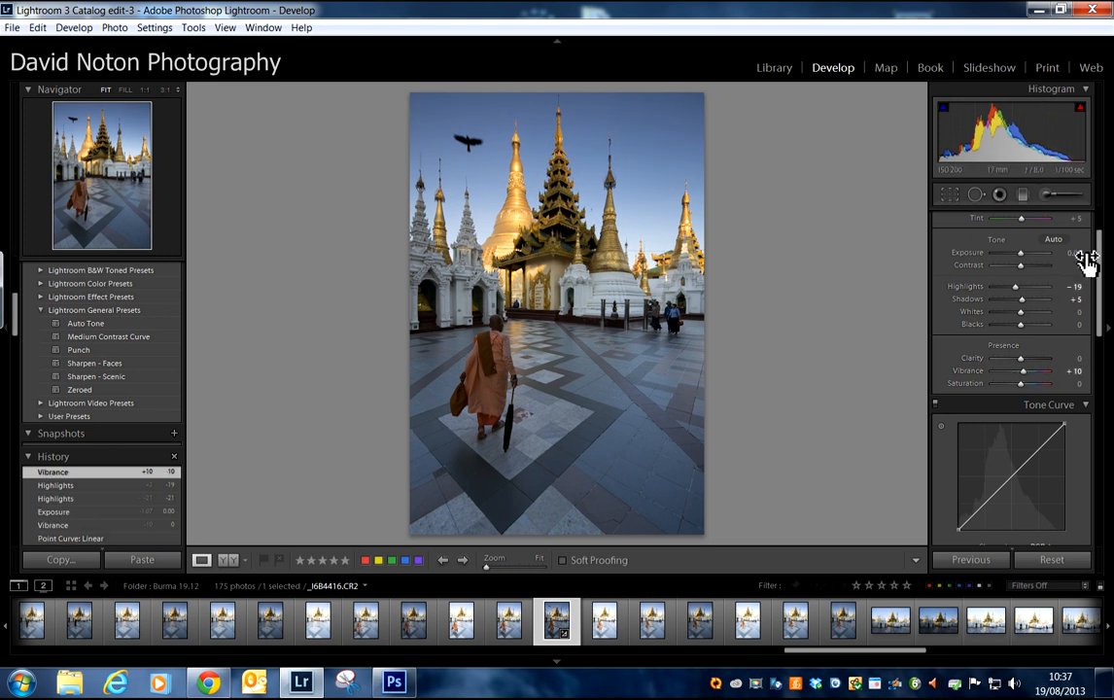
scroll(962, 389, "up", 3)
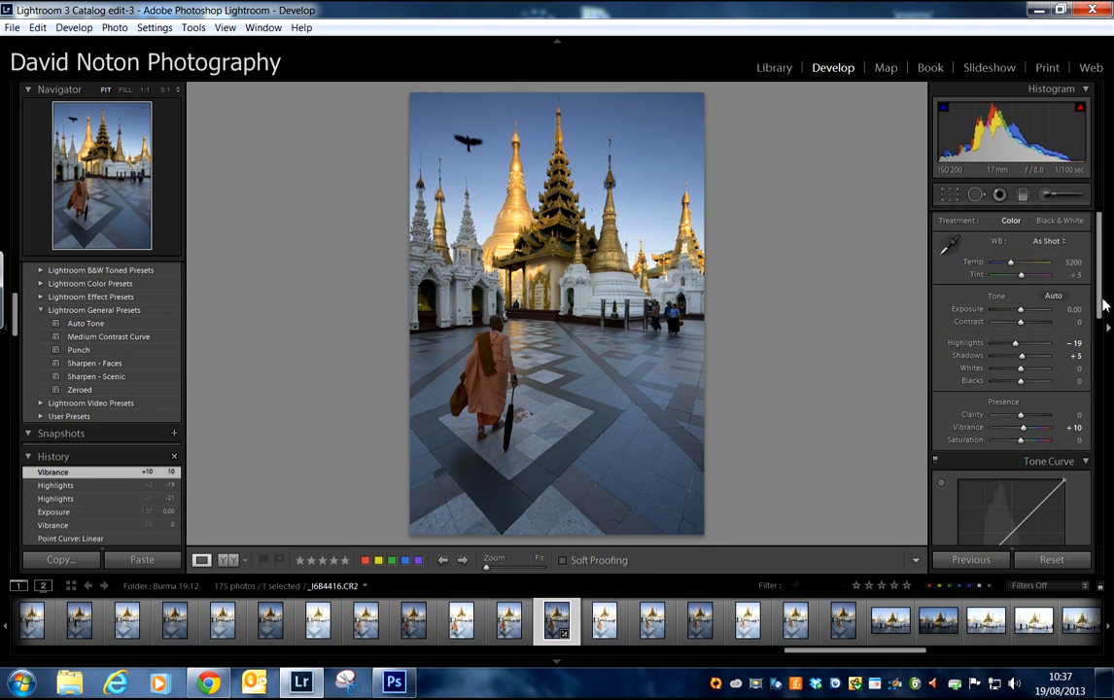
left_click_drag(1103, 305, 1101, 330)
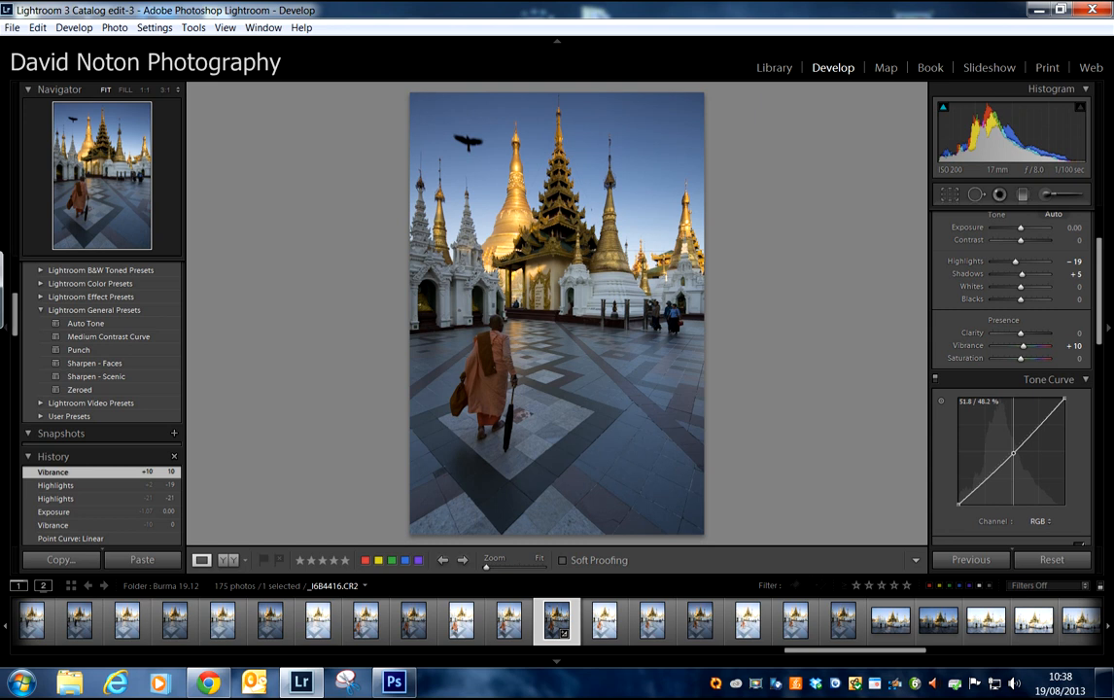
left_click(1013, 453)
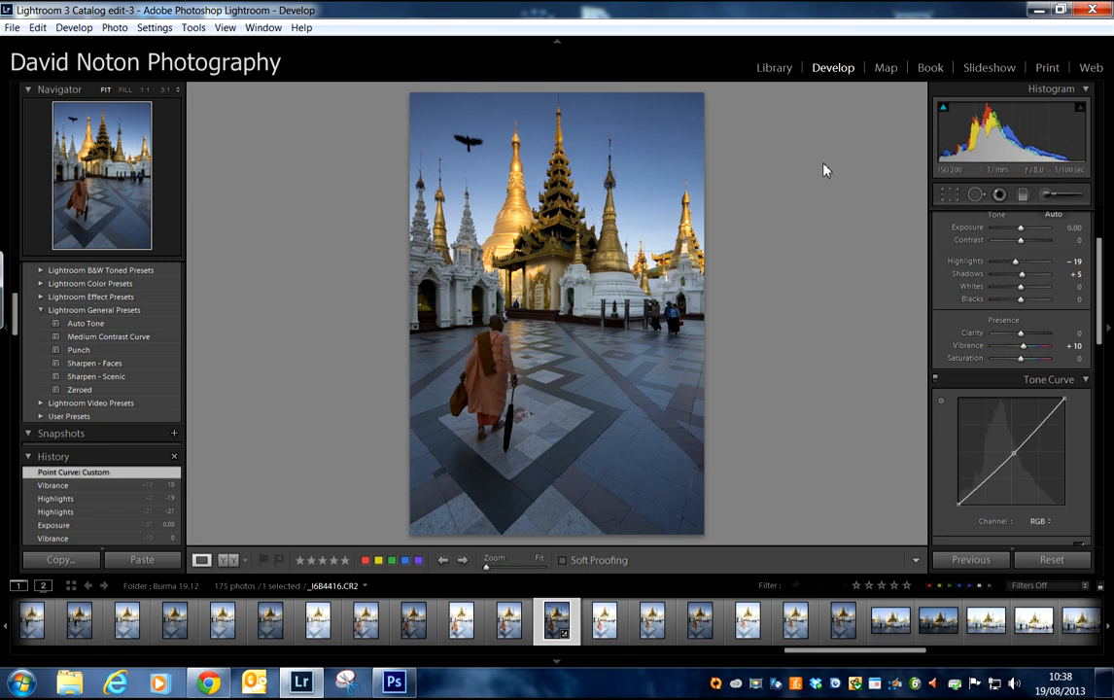
Step: Export the darker version from the Library to the burma subfolder of C:\Images\processed, keeping the custom name yang and a new name for existing files
left_click(779, 68)
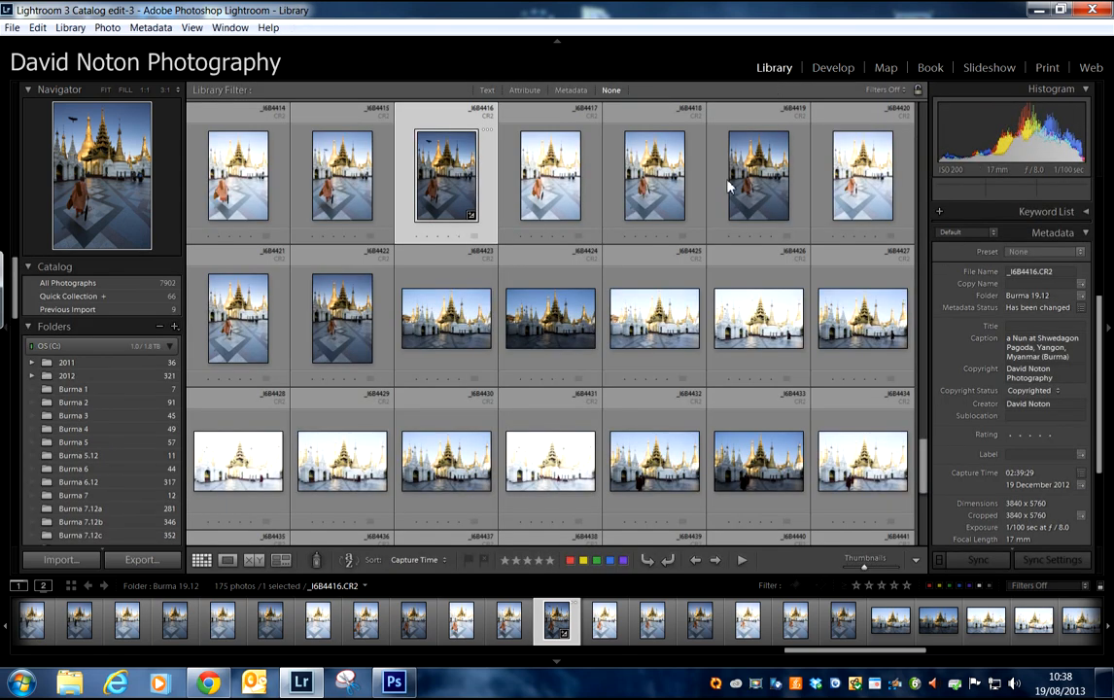
left_click(139, 561)
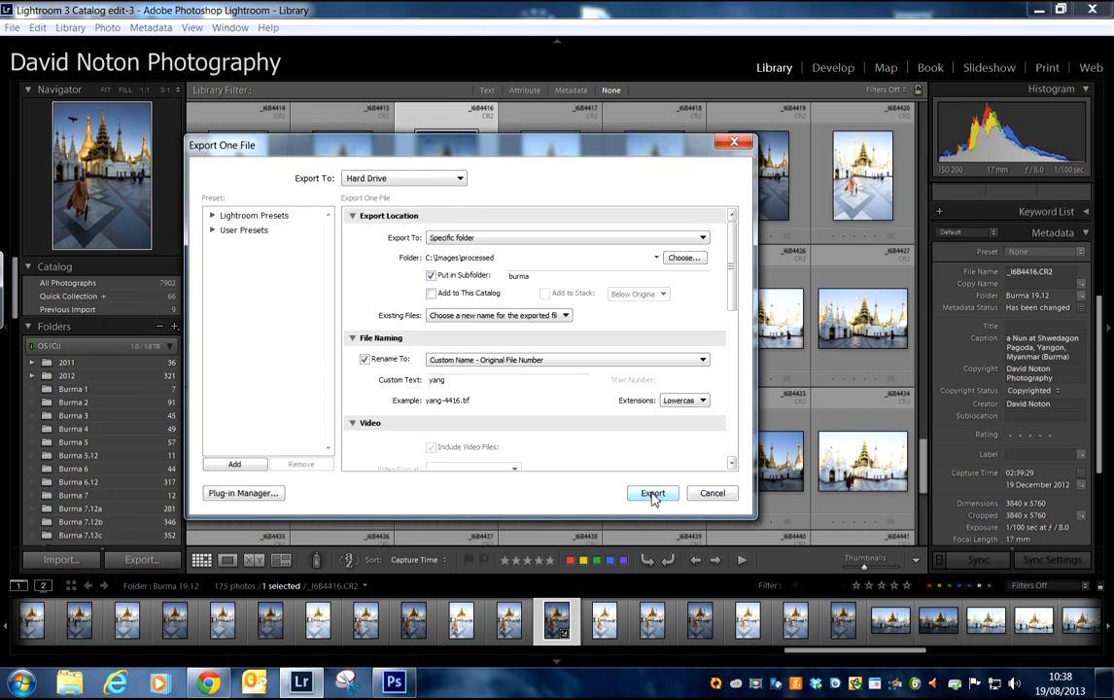
left_click(651, 494)
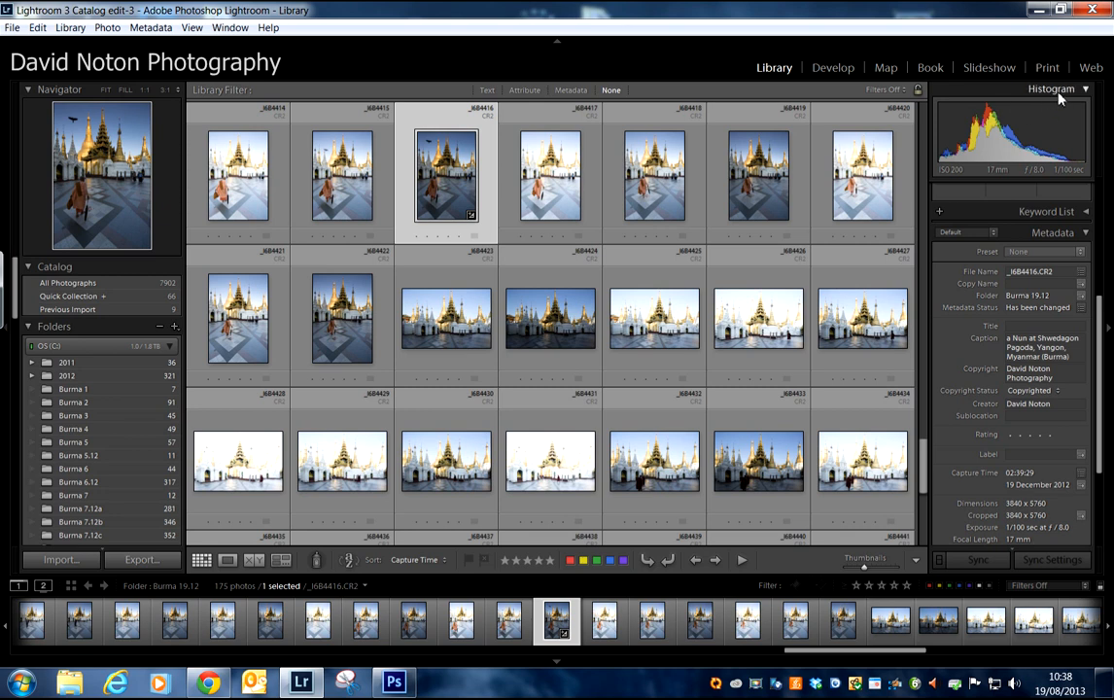
Step: Switch to Photoshop and browse for files to open in the burma folder under C:\Images\processed
left_click(1038, 11)
left_click(394, 682)
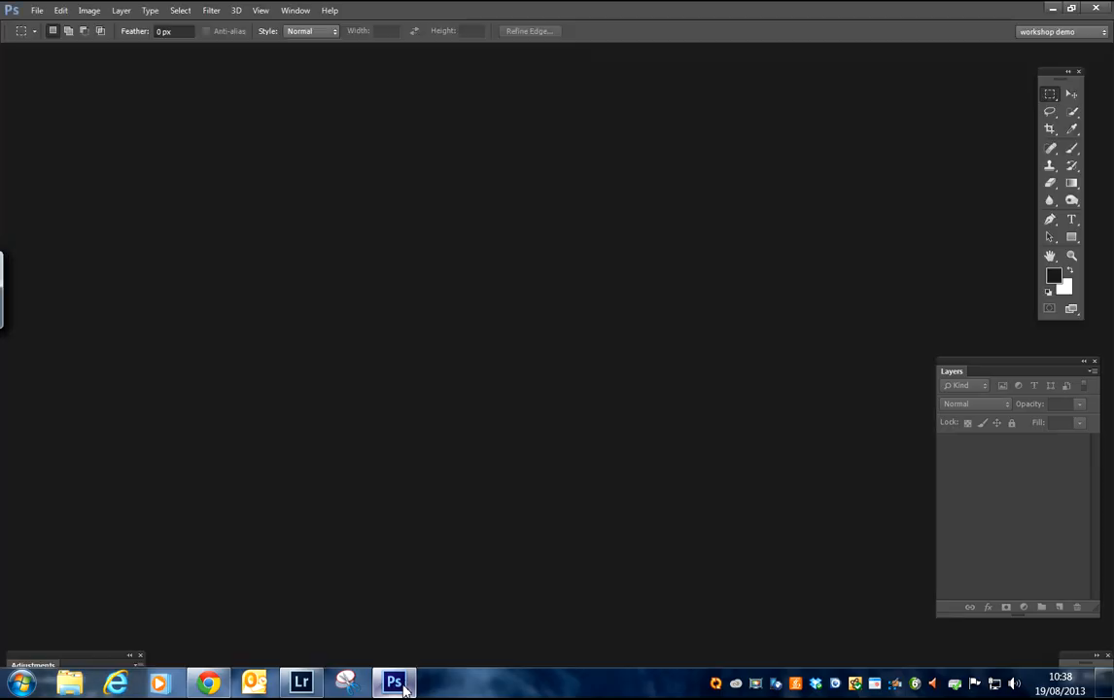
left_click(37, 10)
left_click(56, 43)
left_click(628, 44)
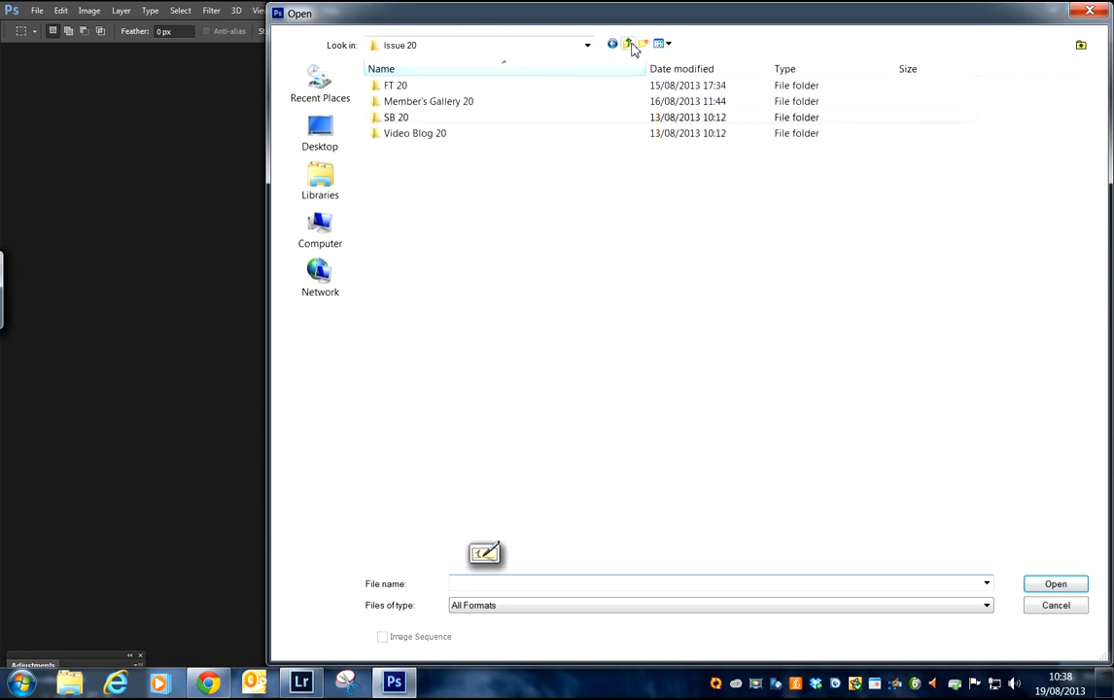
left_click(628, 45)
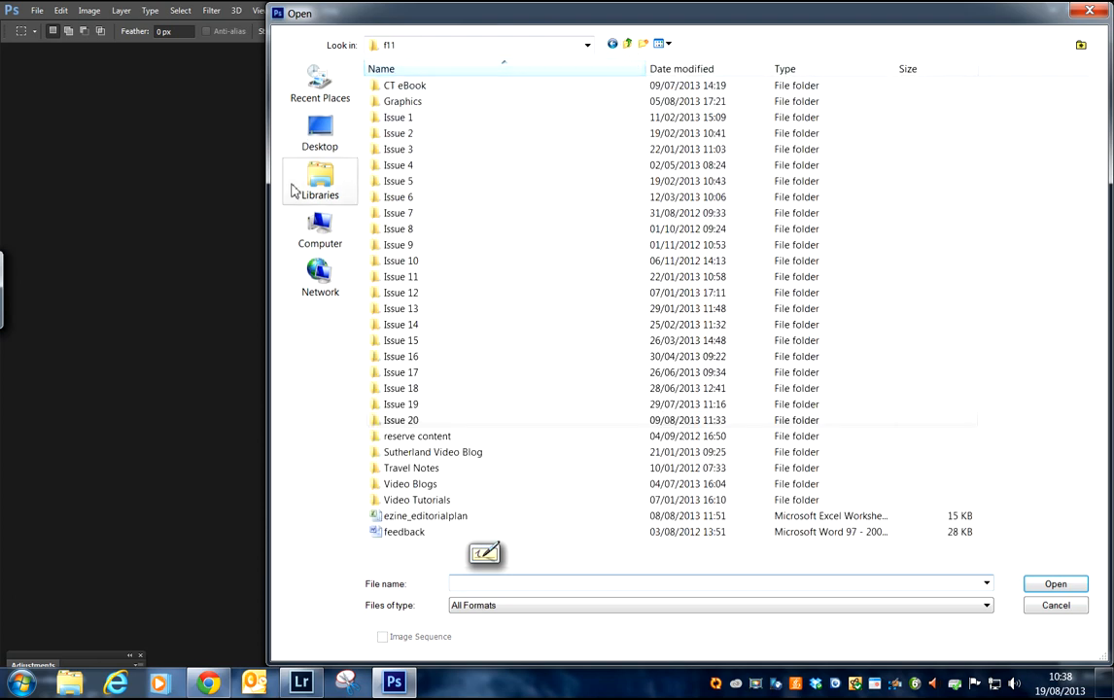
left_click(320, 233)
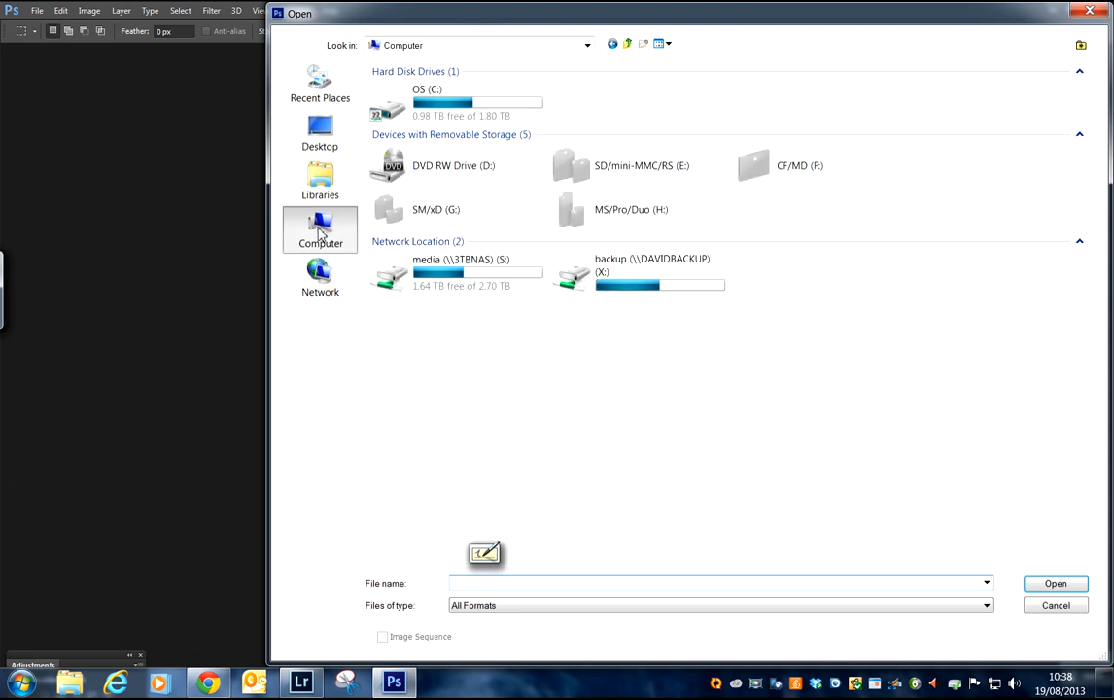
left_click(443, 110)
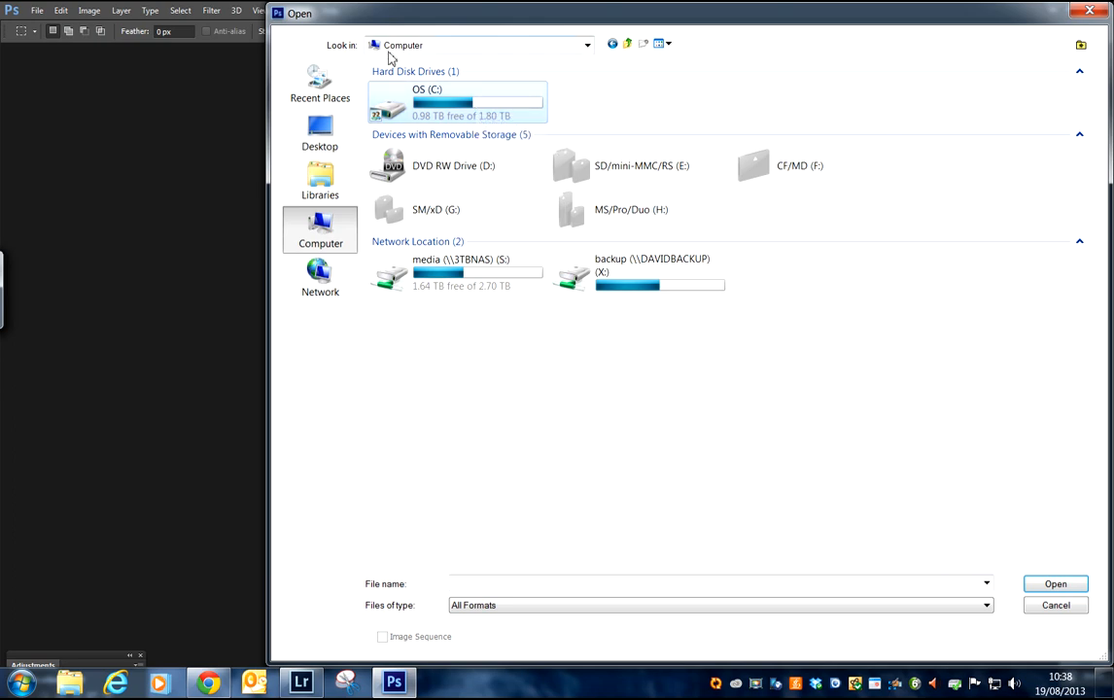
double_click(436, 110)
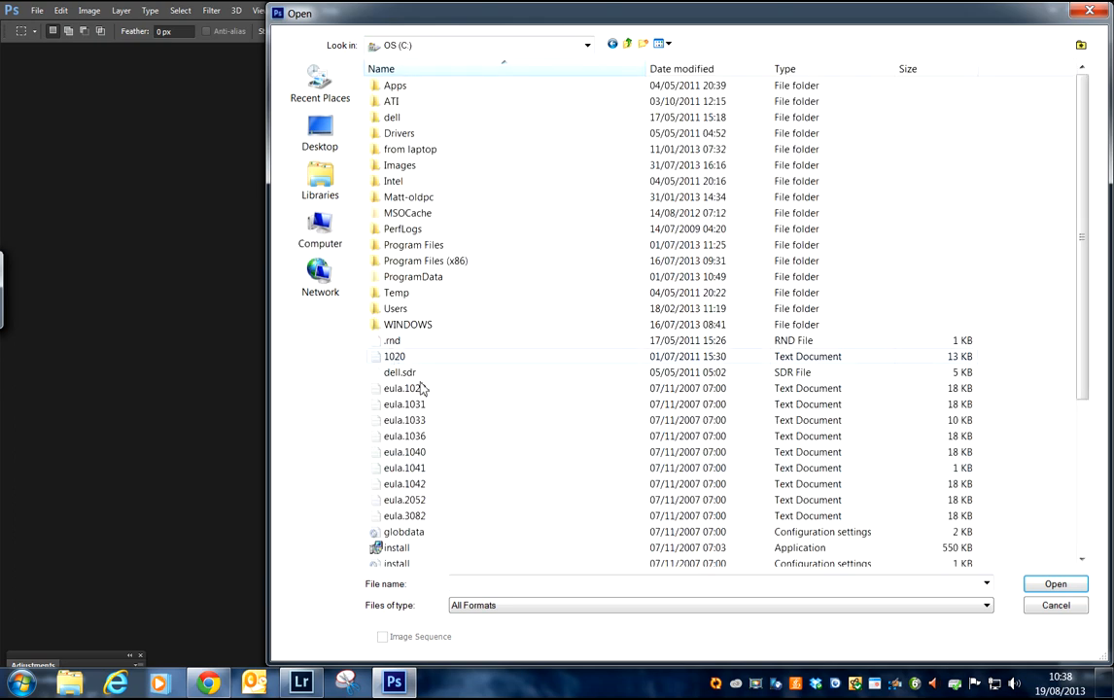
double_click(398, 166)
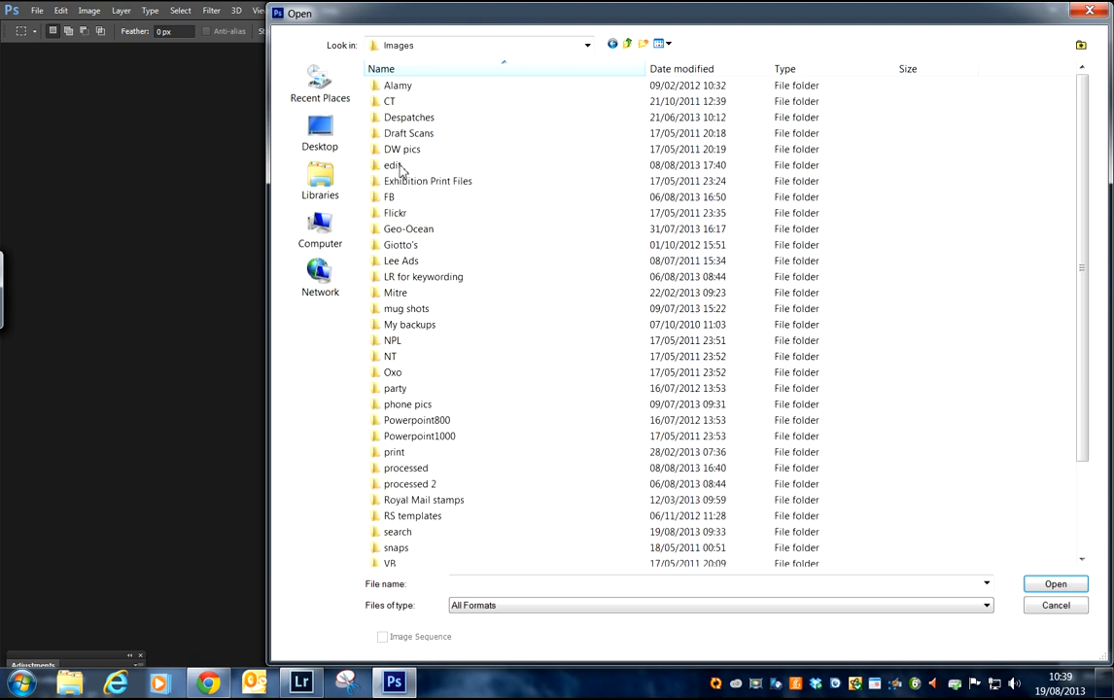
double_click(390, 468)
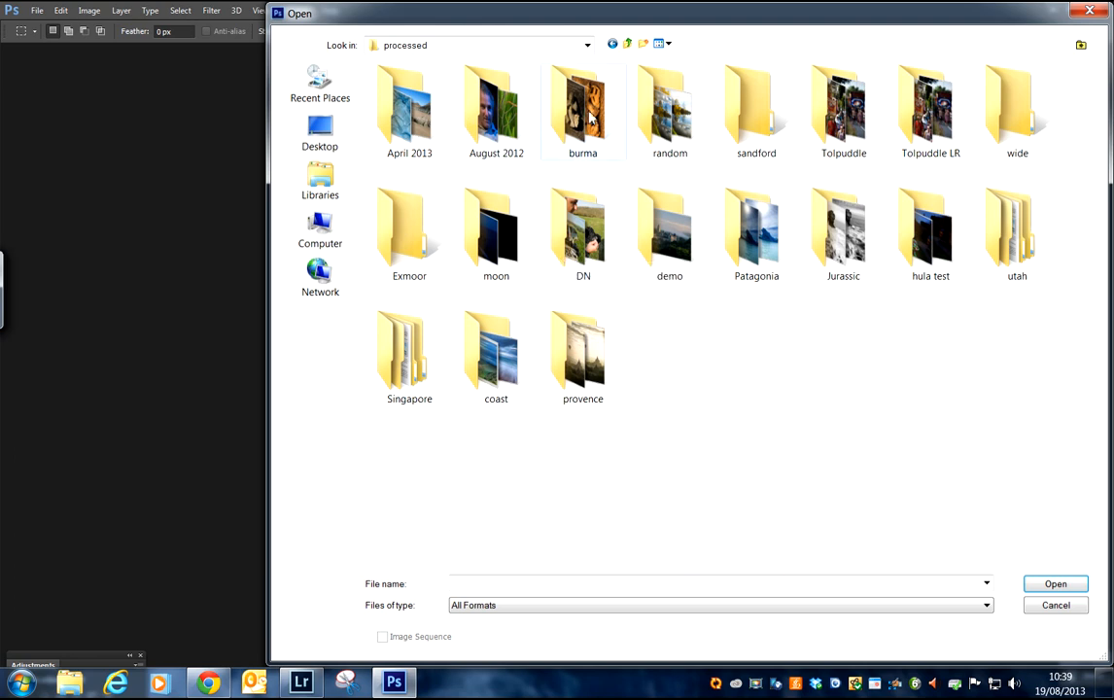
double_click(544, 107)
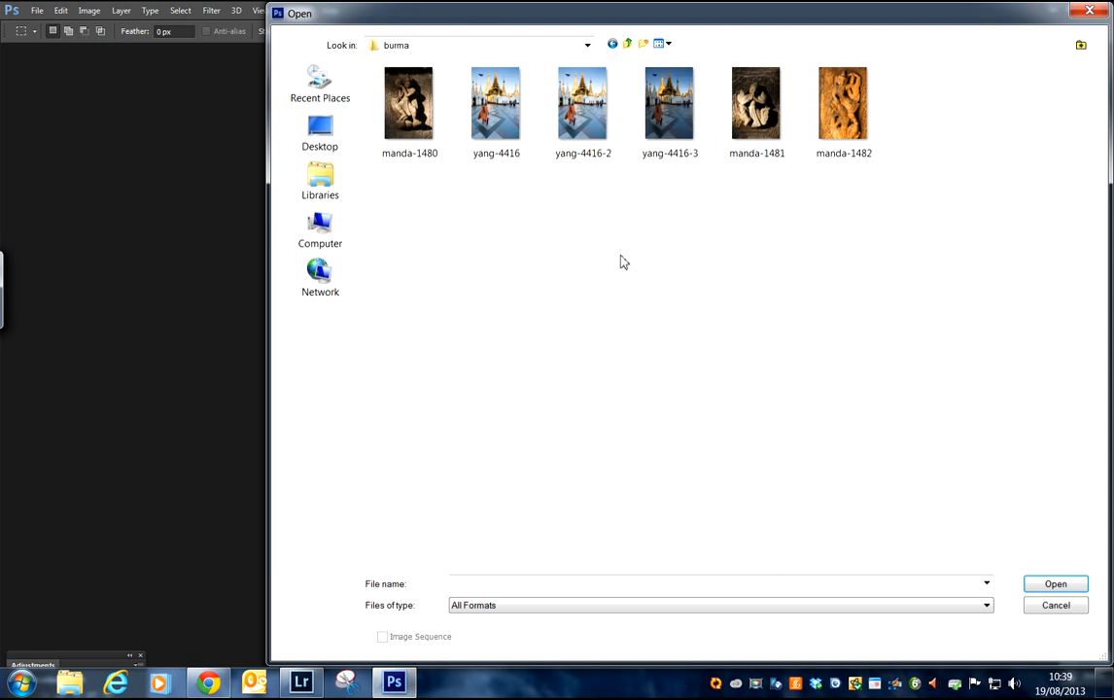
Step: Open yang-4416-2 and yang-4416-3 together from the burma folder
left_click(581, 104)
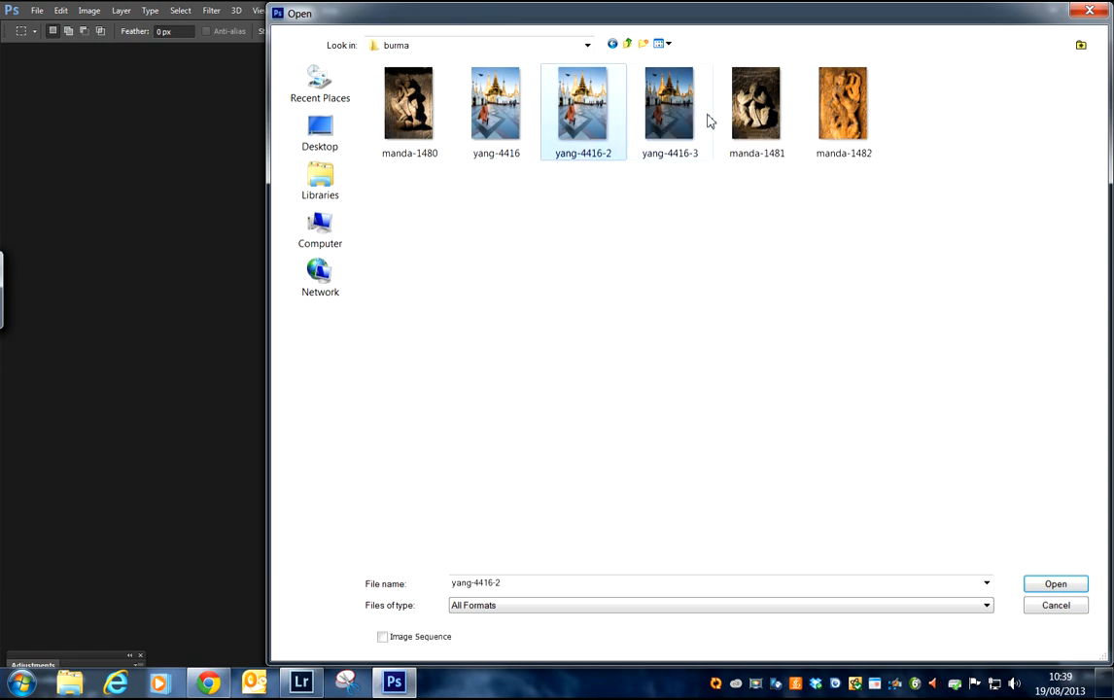
left_click(671, 117, "ctrl")
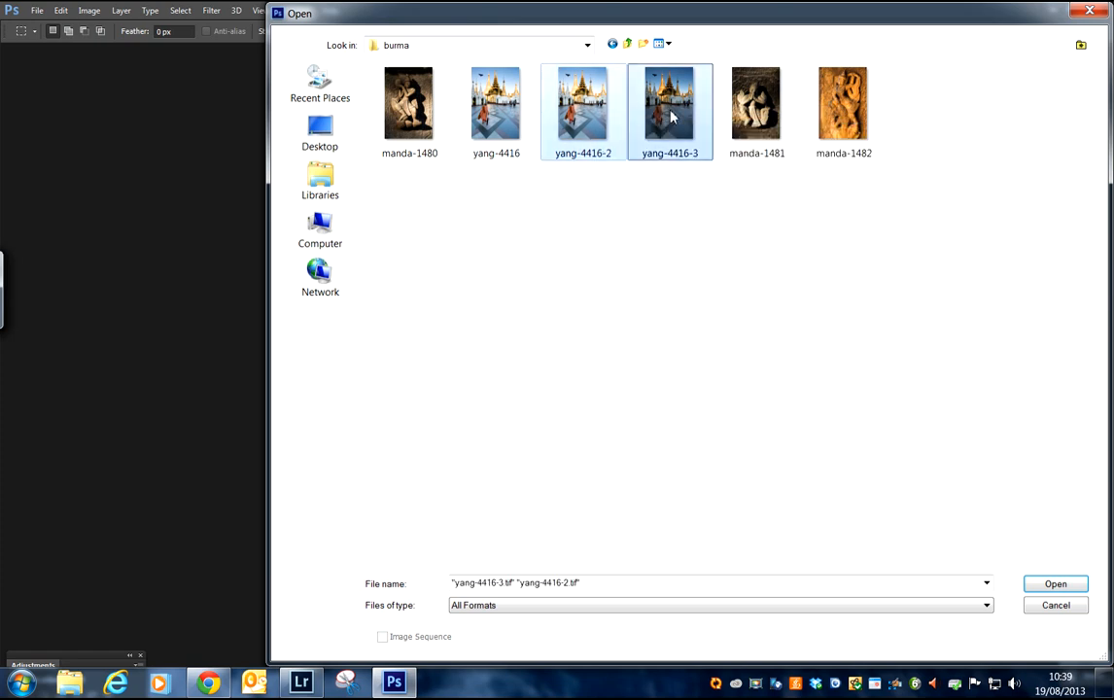
left_click(1056, 584)
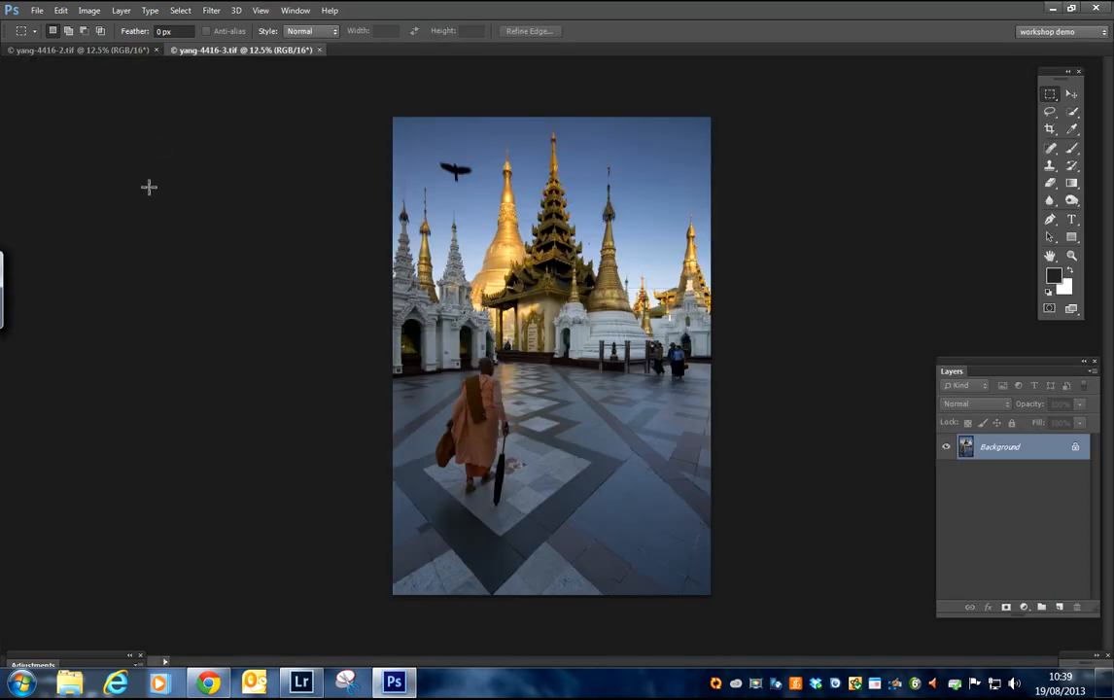
Step: Arrange the two open photos side by side in the 2-up Vertical layout
left_click(296, 14)
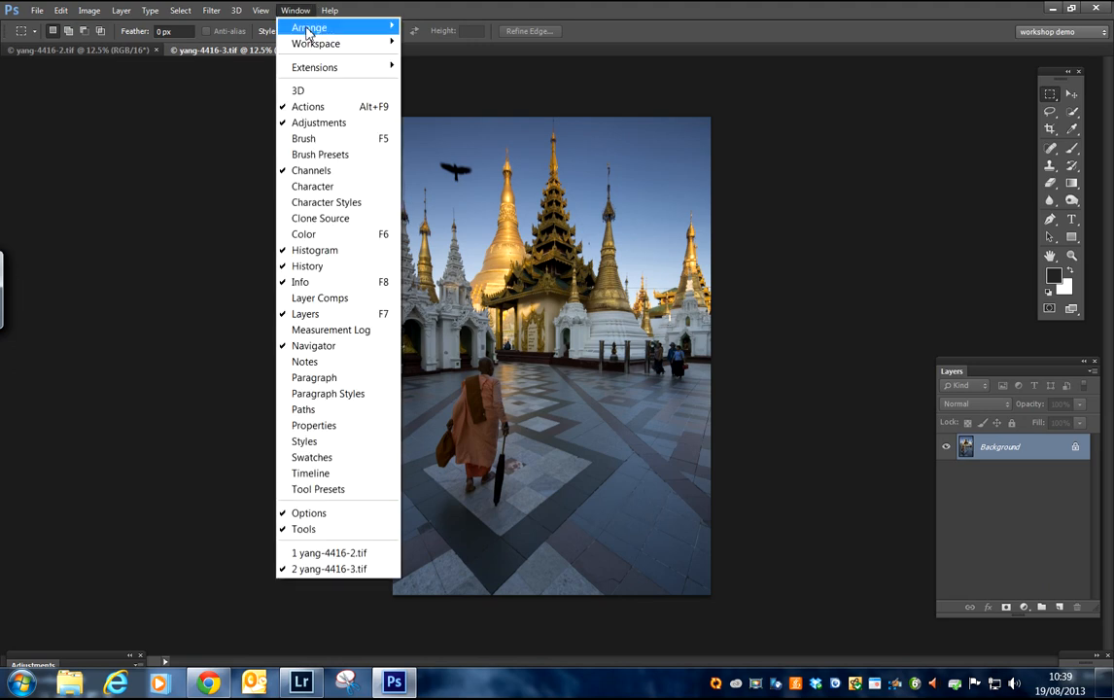
mouse_move(311, 28)
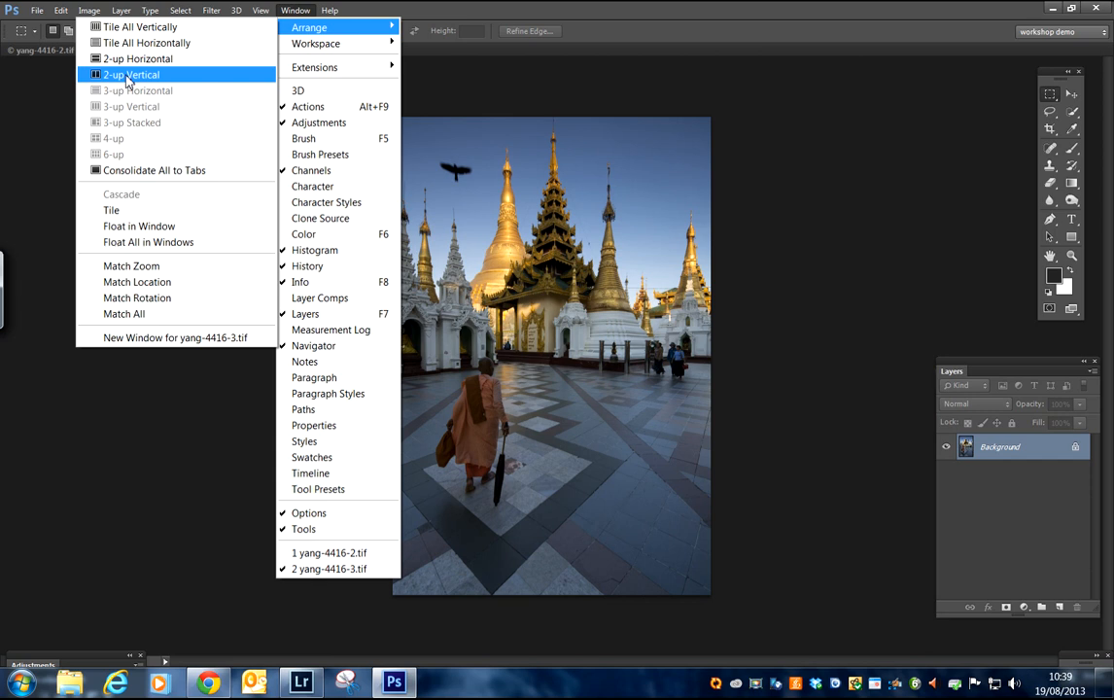
left_click(127, 76)
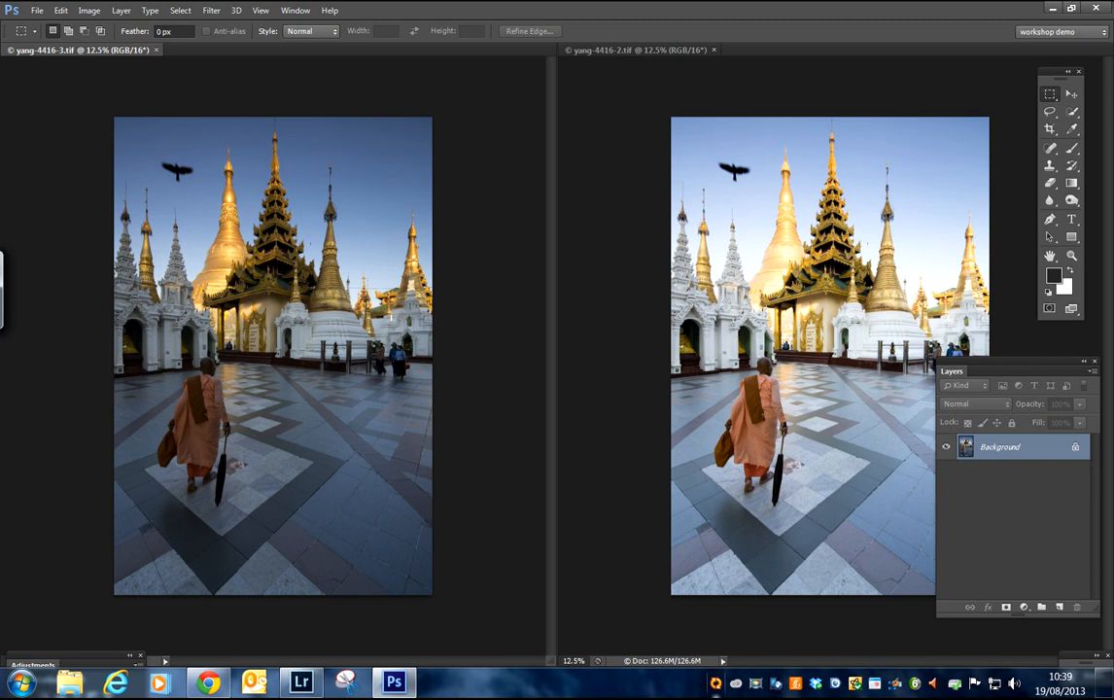
left_click(759, 687)
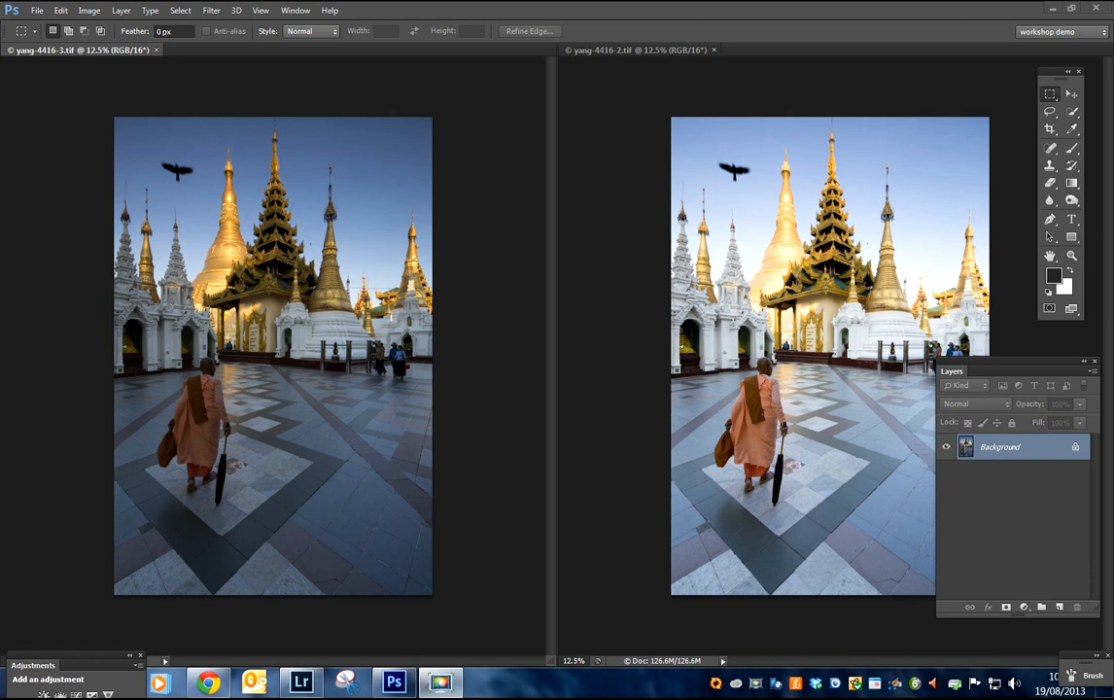